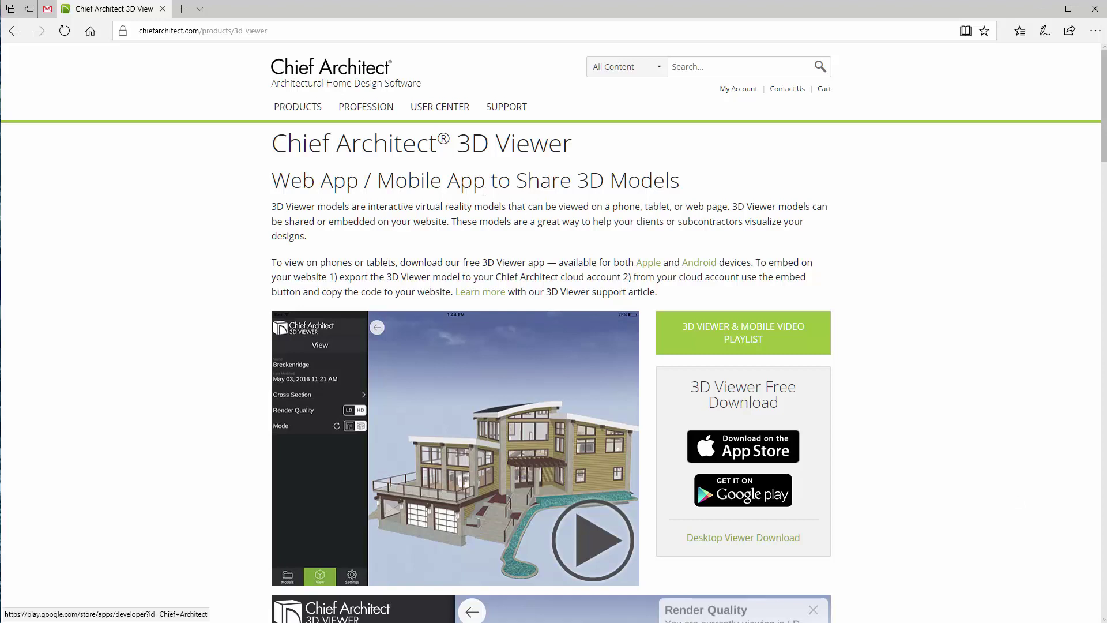
# Browse the Chief Architect 3D Viewer product page down and back near its top.
pyautogui.moveTo(303, 103)
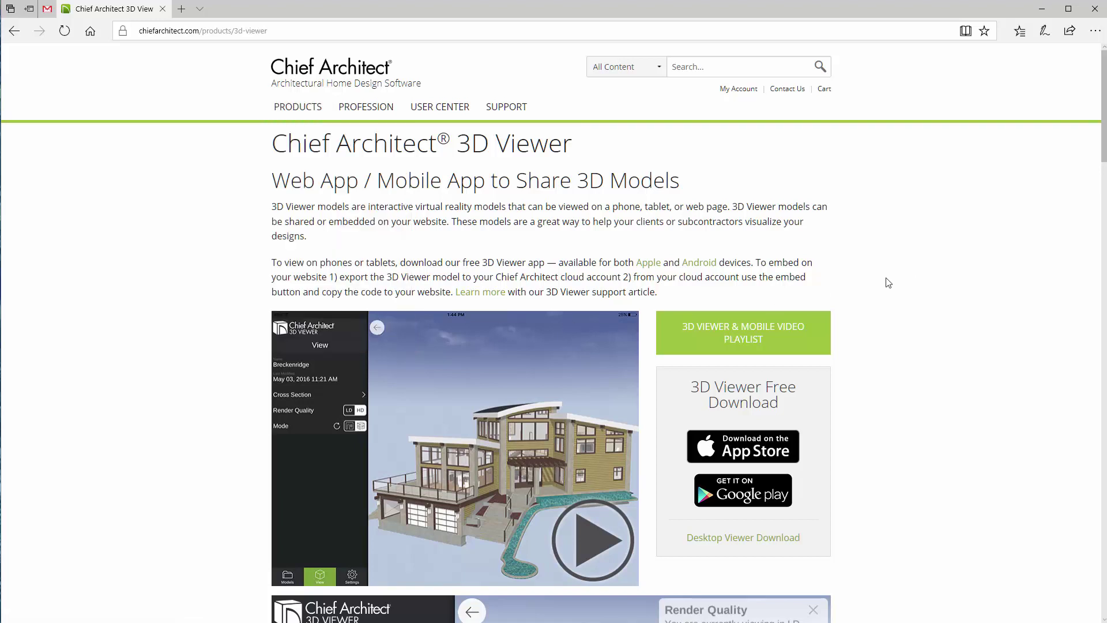
pyautogui.scroll(-3, 887, 281)
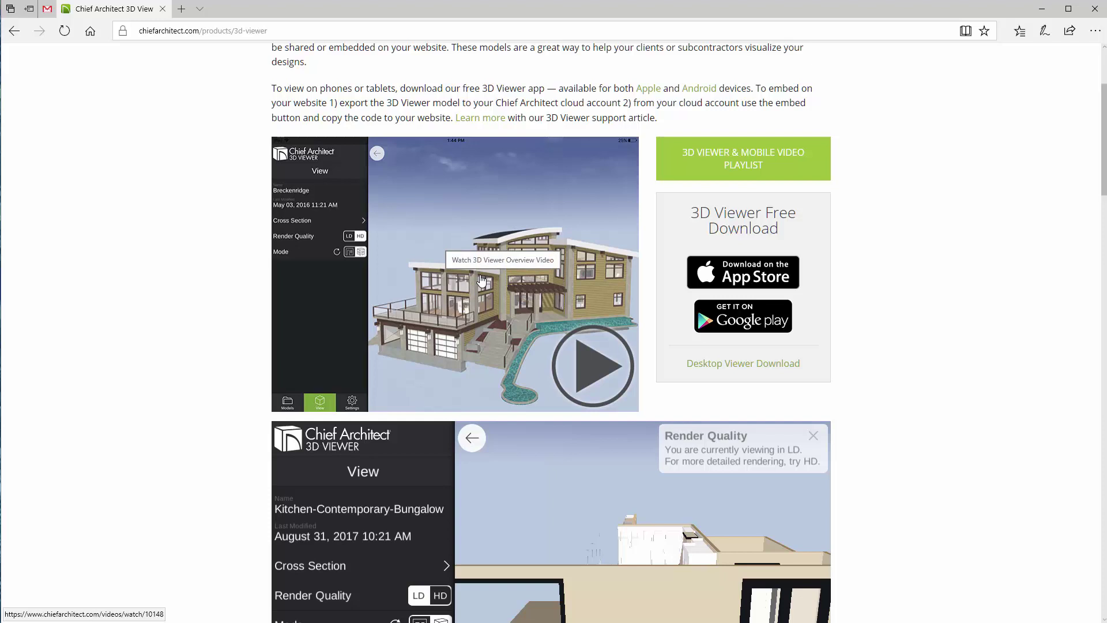
pyautogui.scroll(-3, 440, 306)
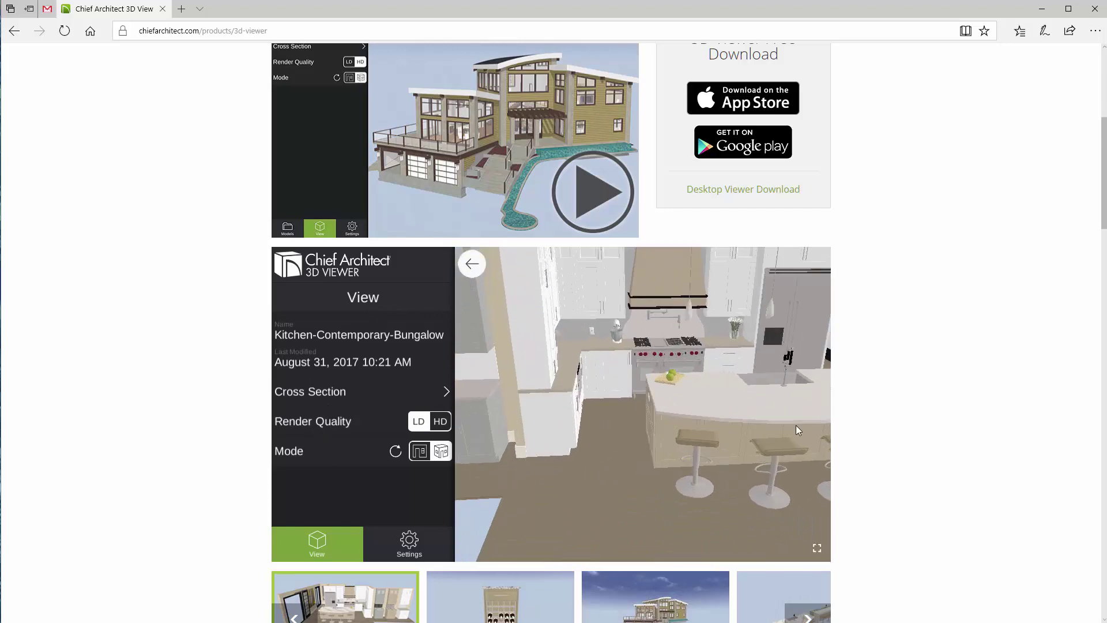
pyautogui.scroll(6, 943, 409)
pyautogui.scroll(-2, 752, 298)
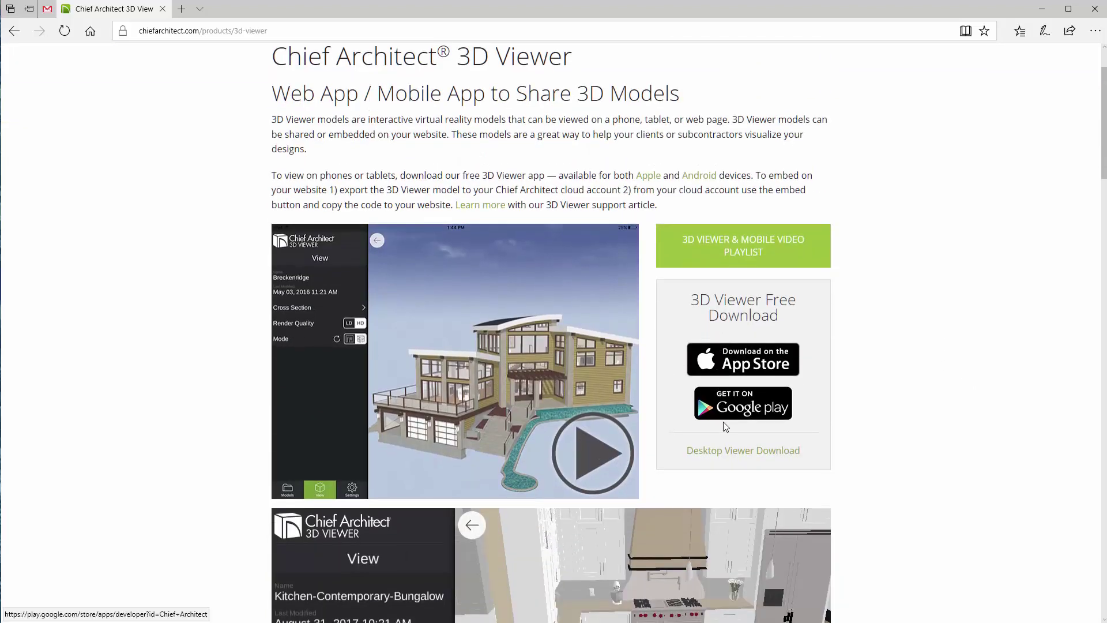
# Open the Desktop Viewer Request page, then minimize the browser to the desktop.
pyautogui.click(741, 451)
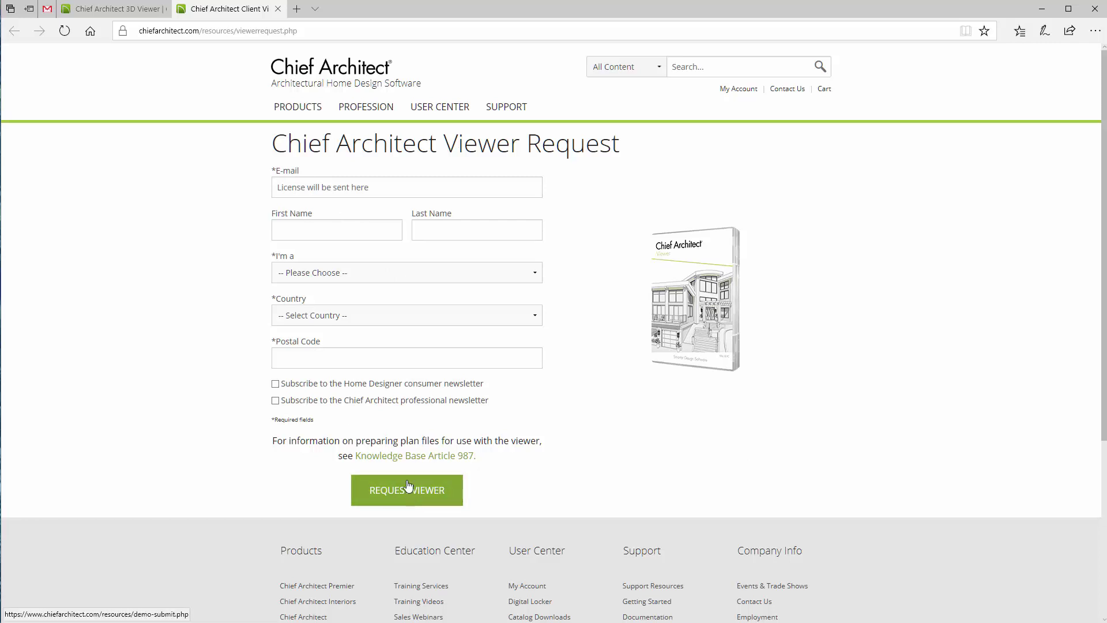
pyautogui.click(1042, 9)
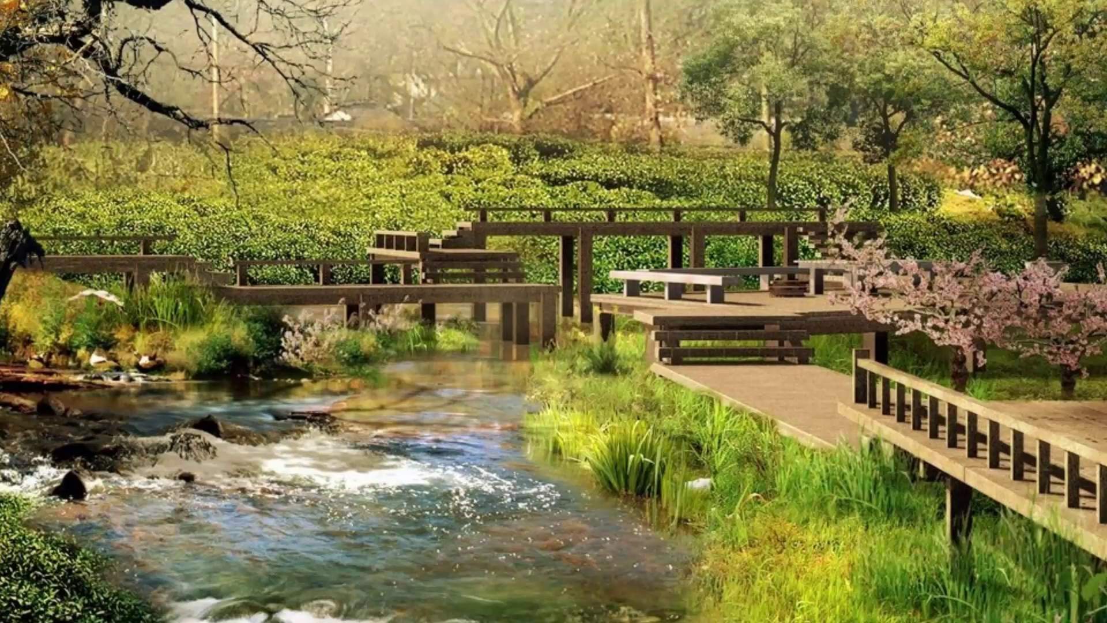
# Launch Chief Architect Viewer from its desktop shortcut, declining plan-file association.
pyautogui.moveTo(286, 185); pyautogui.dragTo(63, 81)
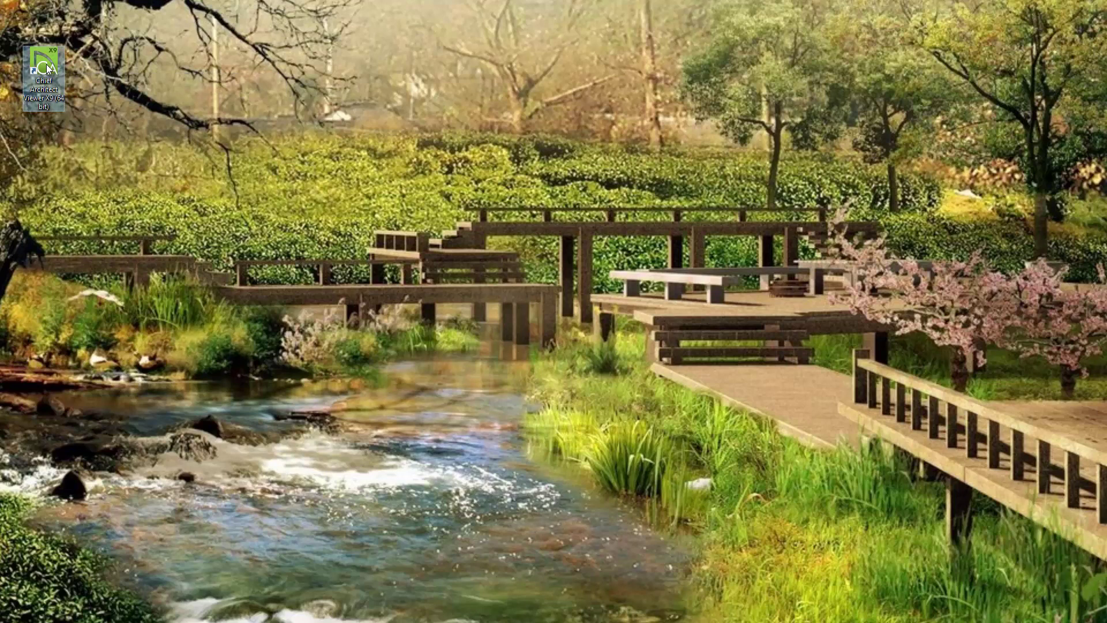
pyautogui.doubleClick(49, 68)
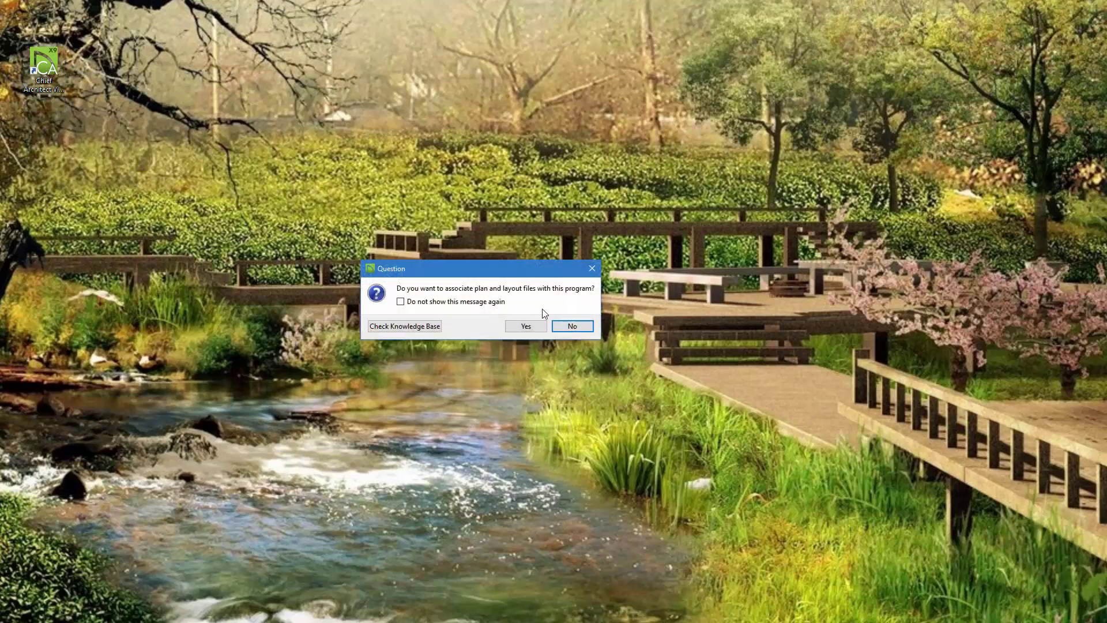
pyautogui.click(573, 326)
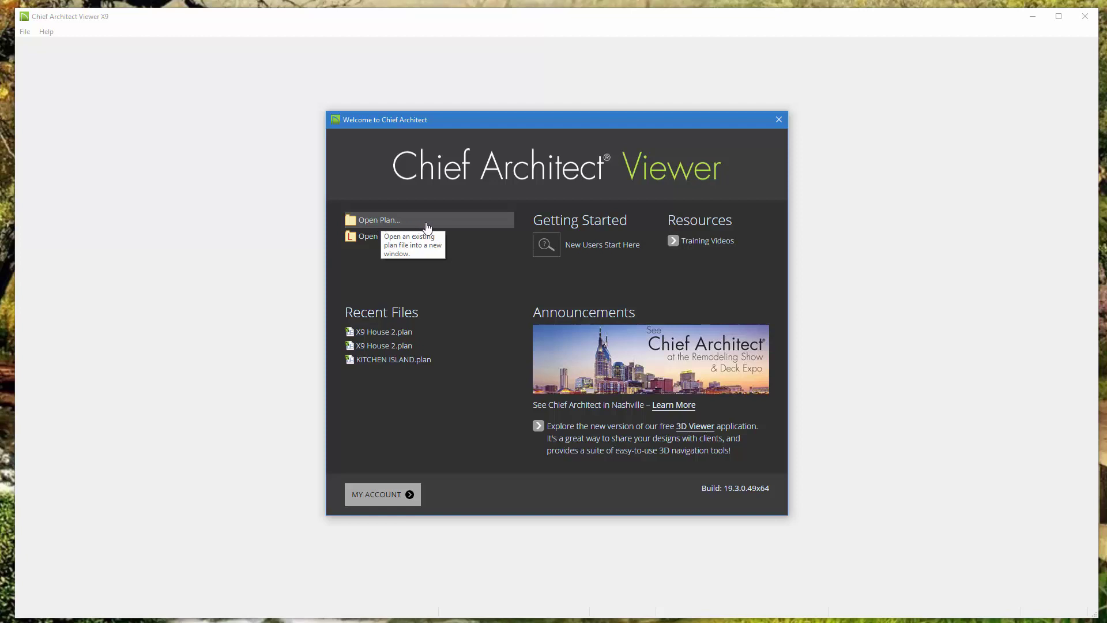
# Open the X9 House 2 plan file.
pyautogui.click(373, 225)
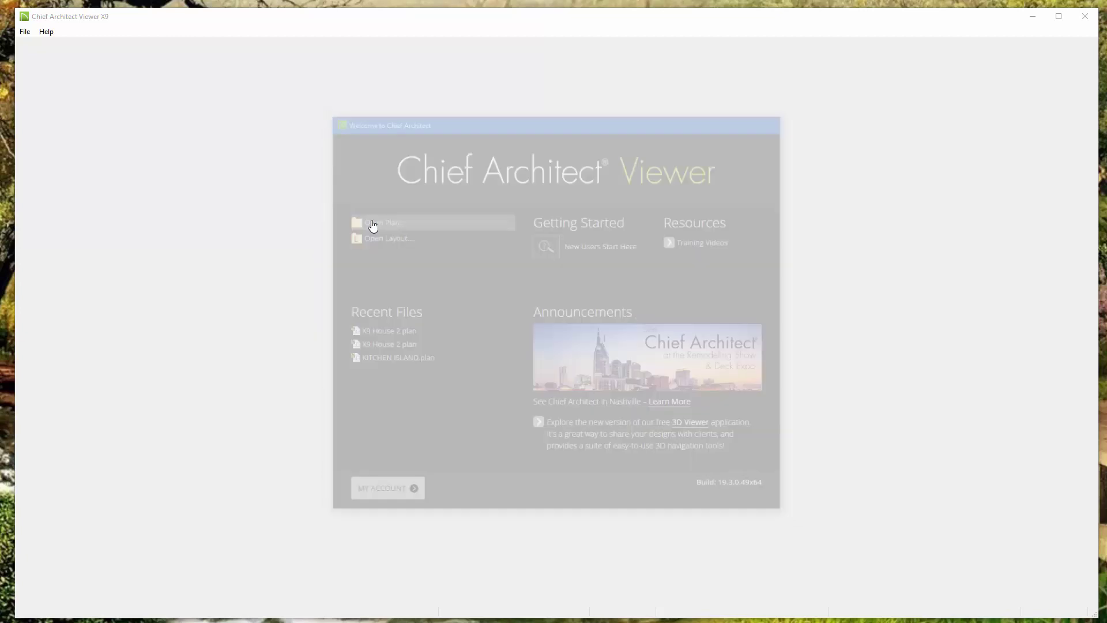
pyautogui.scroll(-1, 374, 202)
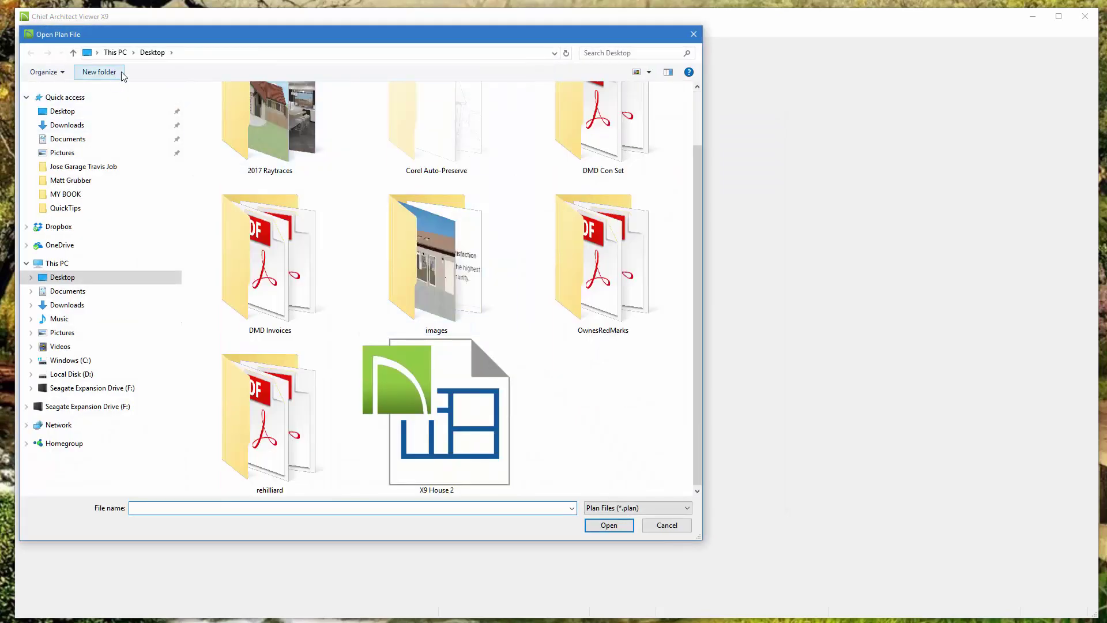
pyautogui.click(454, 408)
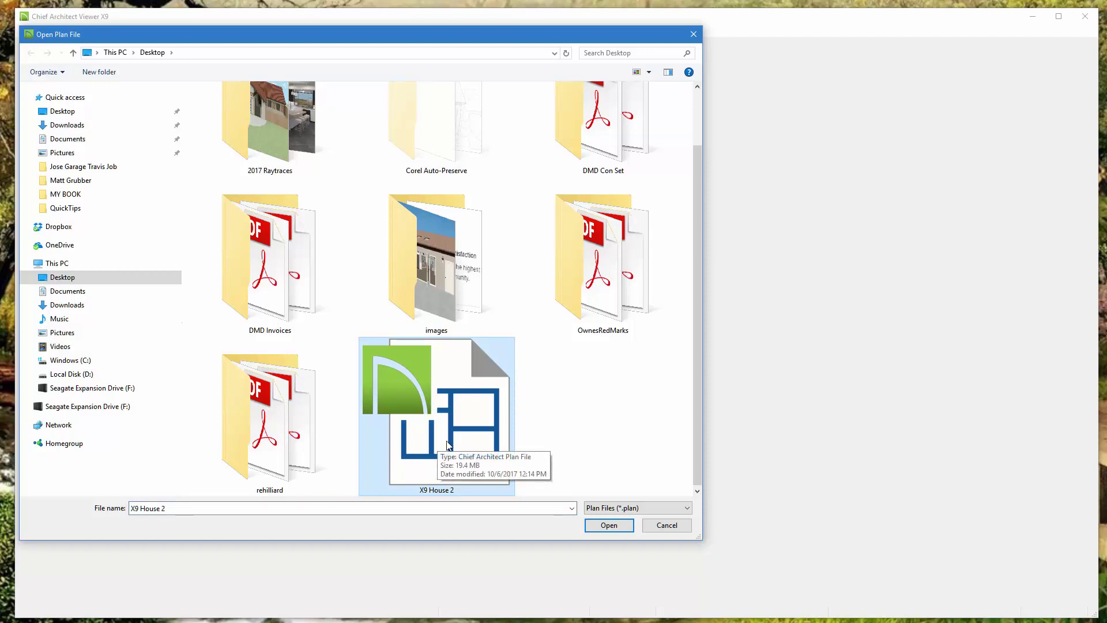
pyautogui.click(608, 524)
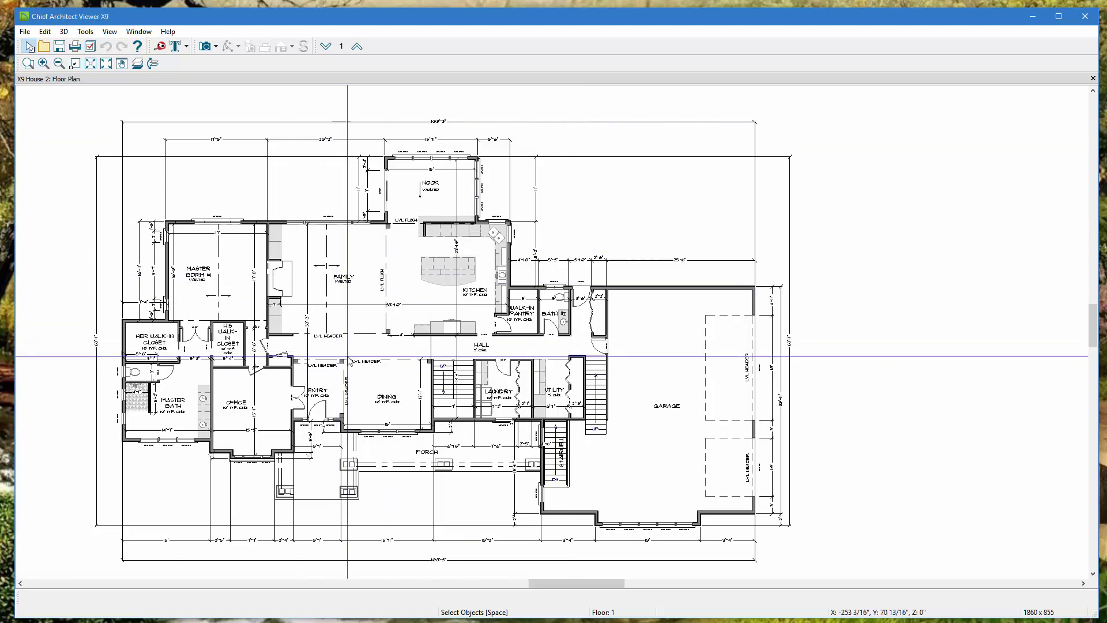
pyautogui.scroll(-2, 429, 357)
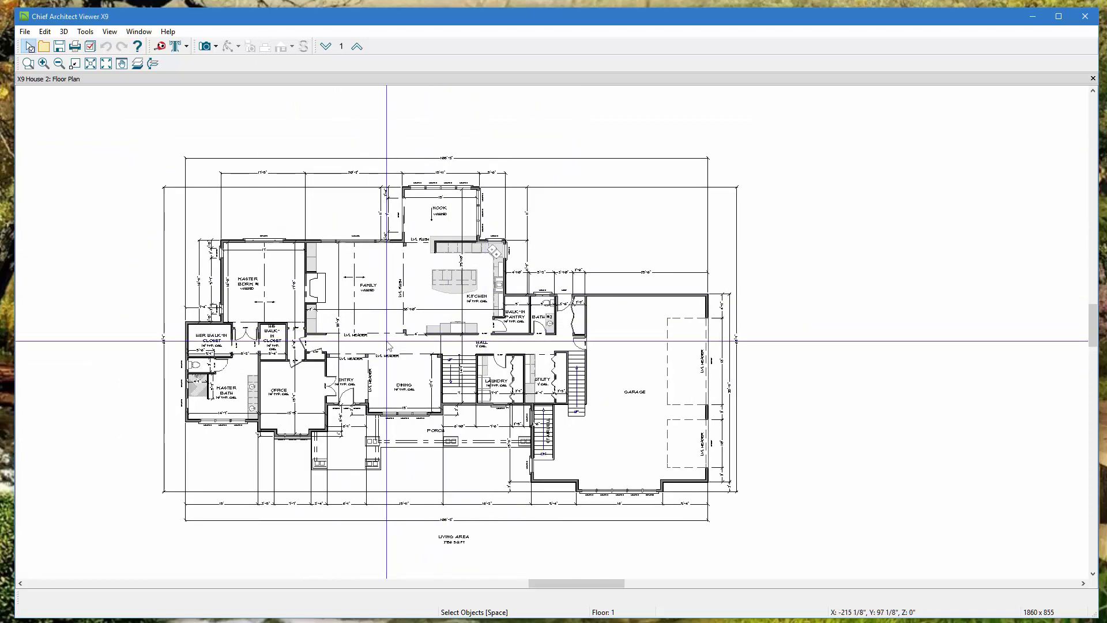
pyautogui.scroll(1, 385, 341)
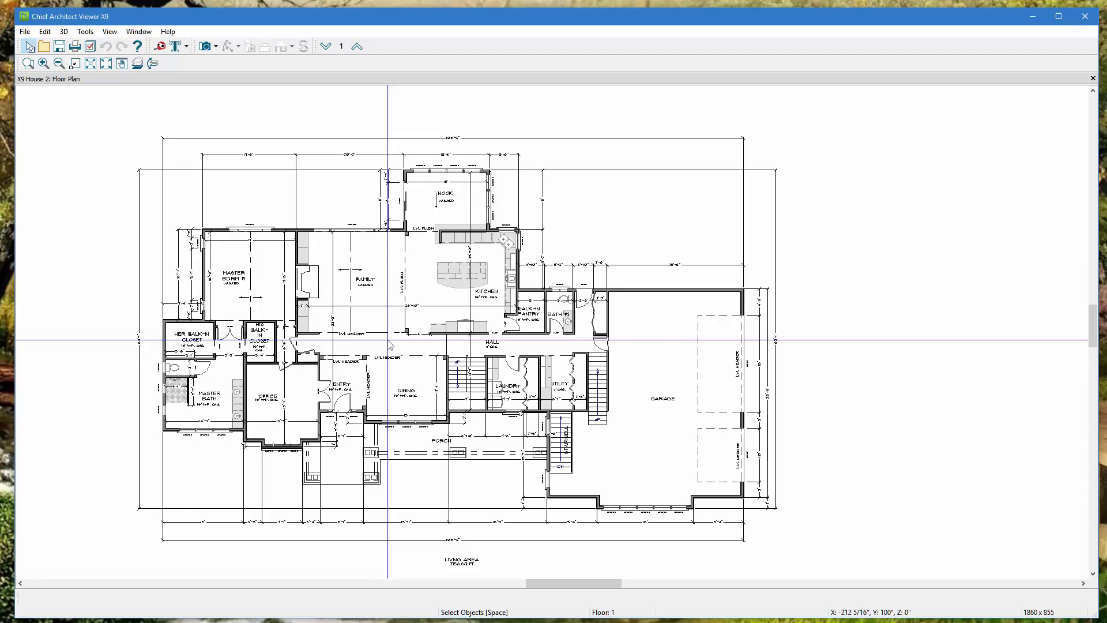
pyautogui.scroll(2, 389, 344)
pyautogui.scroll(-3, 389, 344)
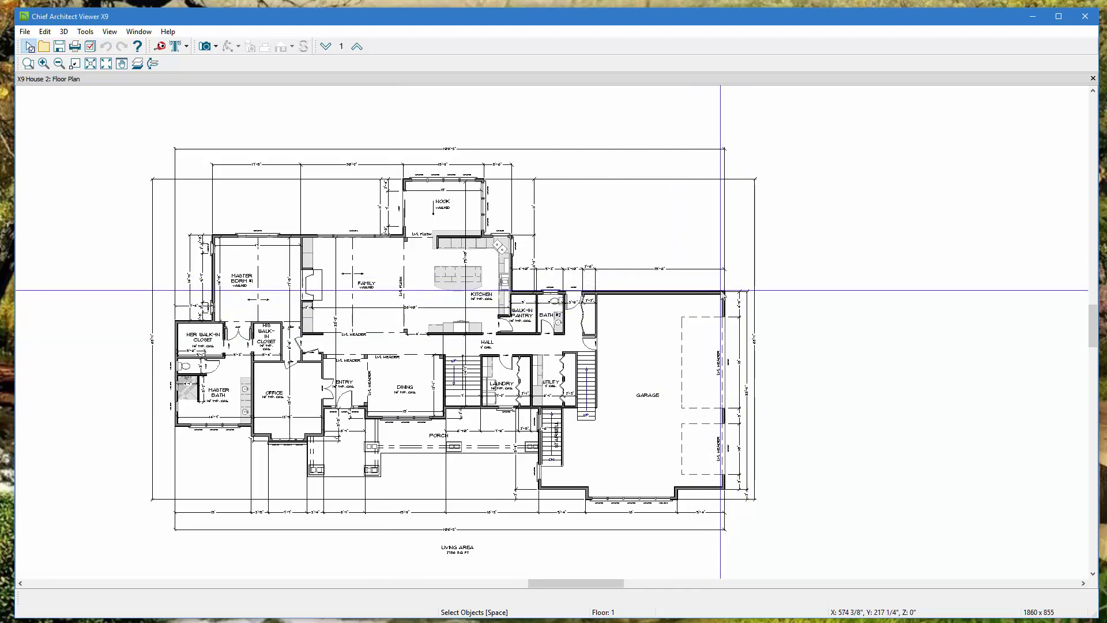
pyautogui.scroll(10, 725, 295)
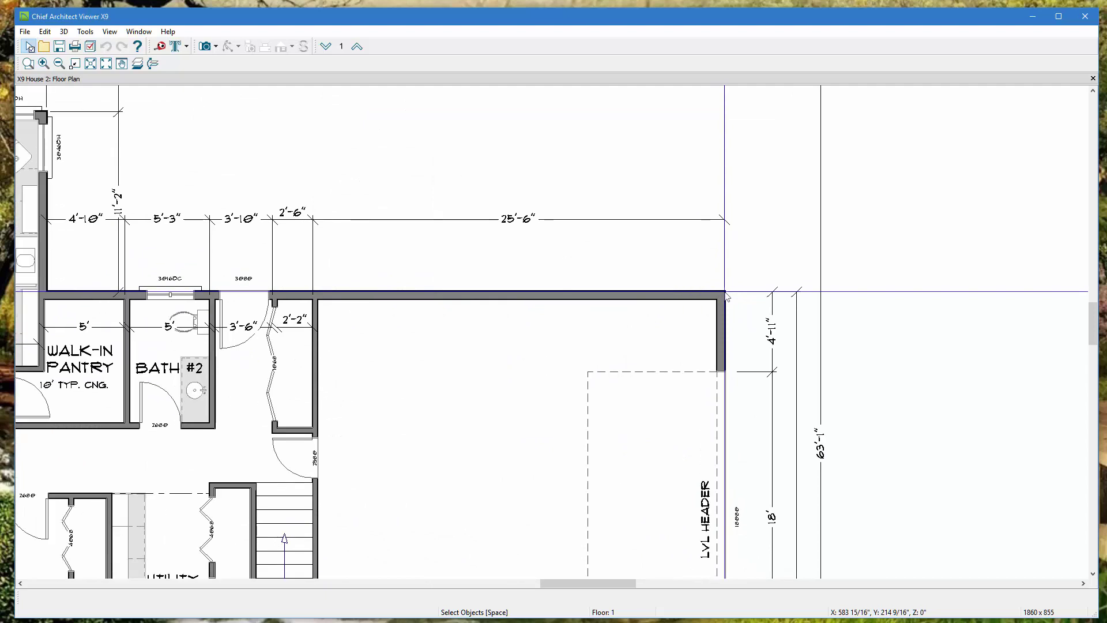
pyautogui.scroll(2, 725, 295)
pyautogui.scroll(-8, 725, 295)
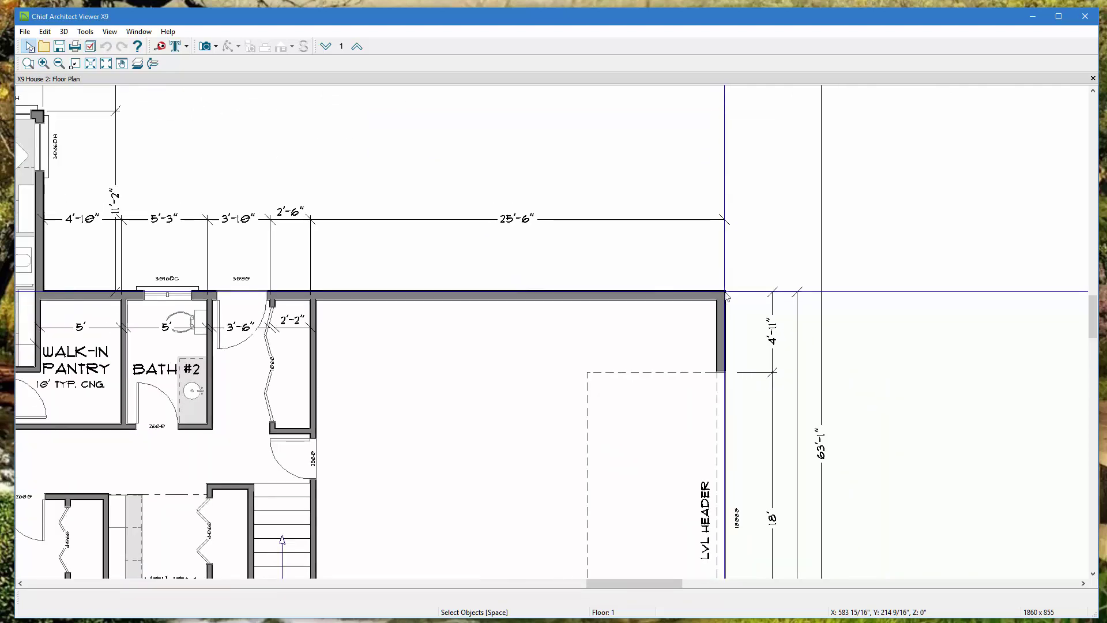
pyautogui.scroll(-5, 725, 295)
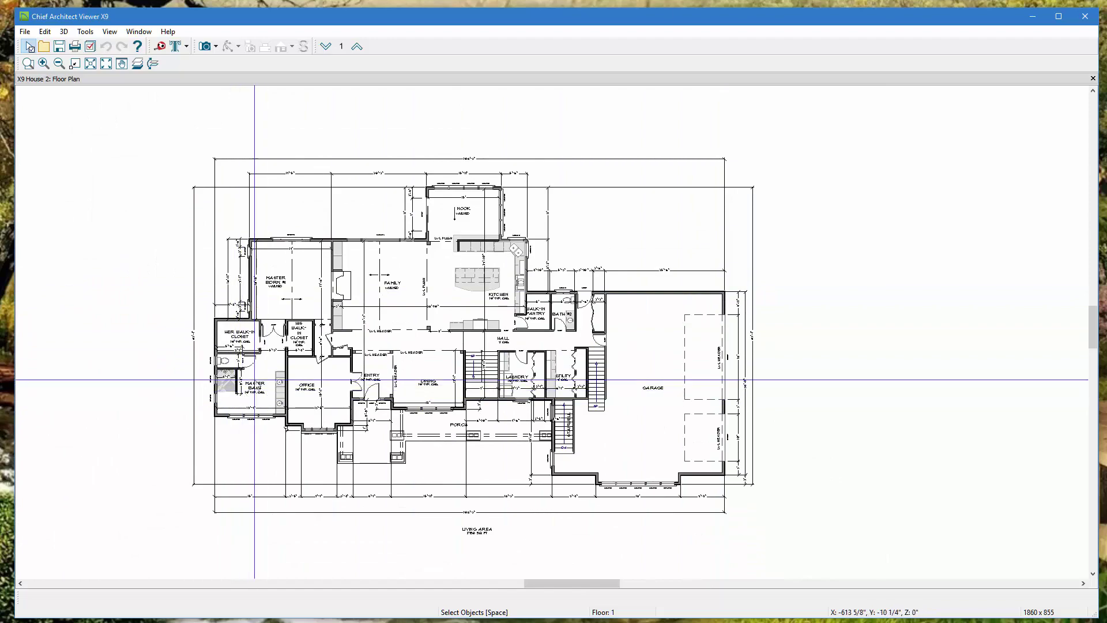
pyautogui.scroll(6, 266, 397)
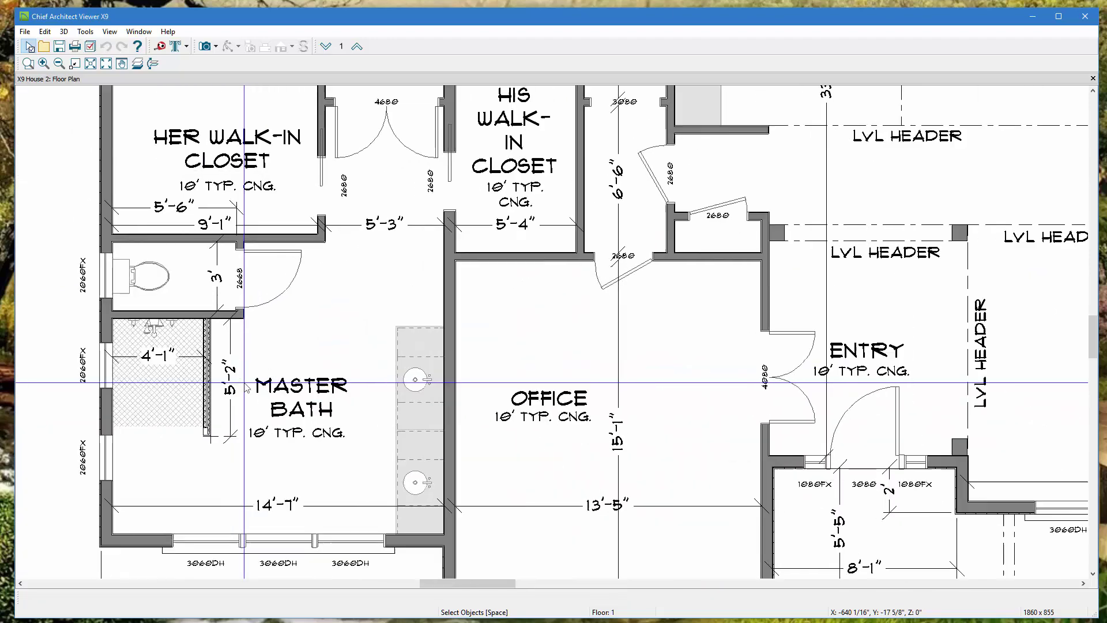
pyautogui.scroll(-5, 243, 382)
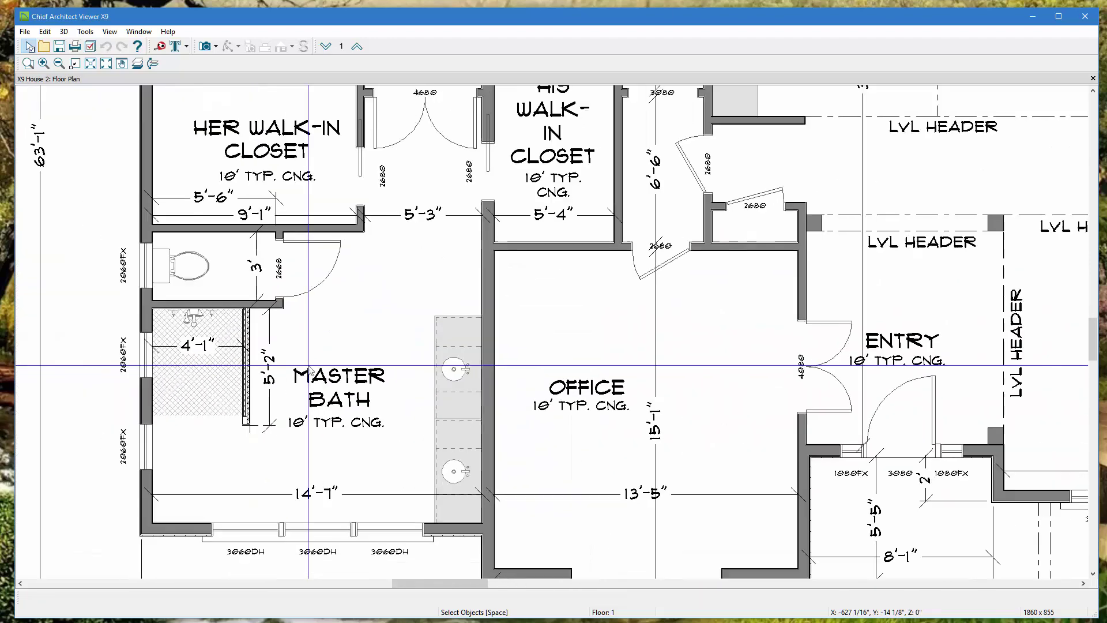
pyautogui.scroll(-5, 308, 364)
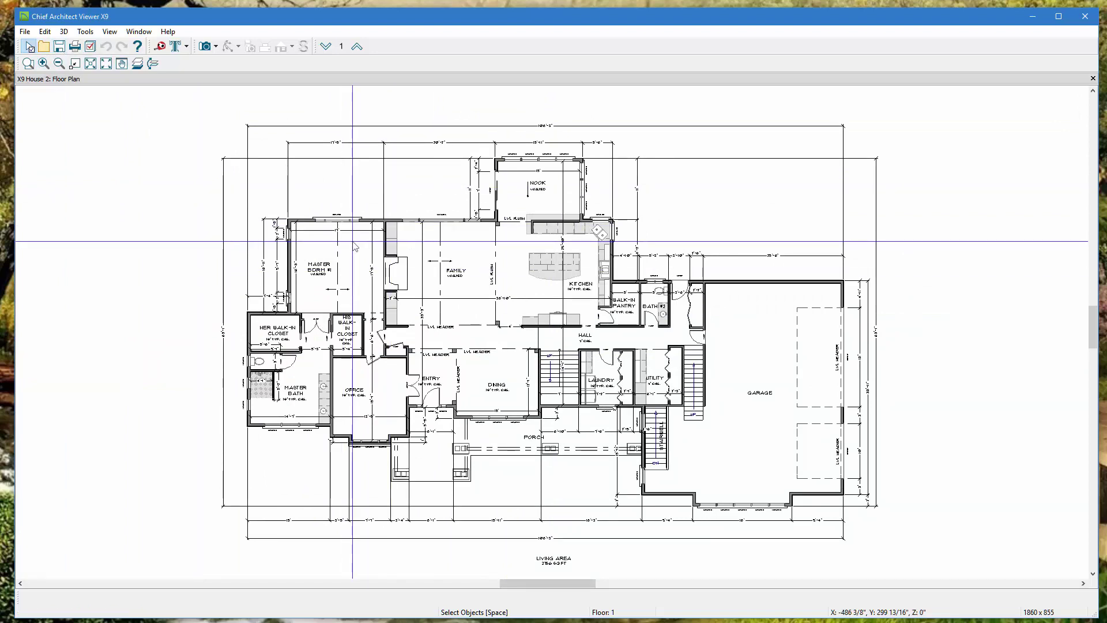
pyautogui.click(91, 47)
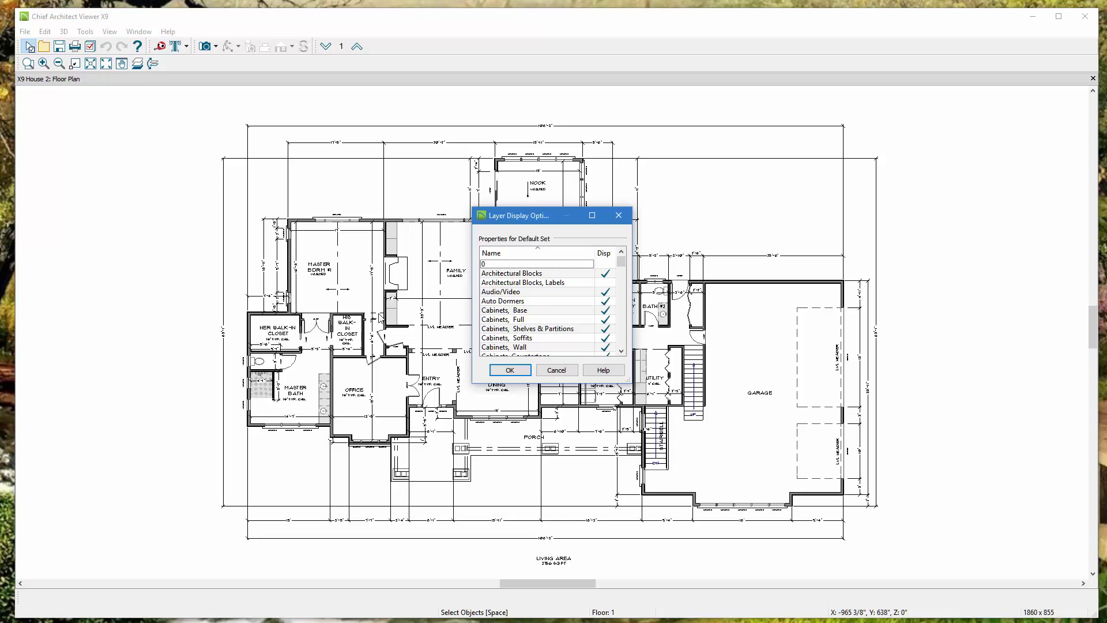
pyautogui.click(605, 311)
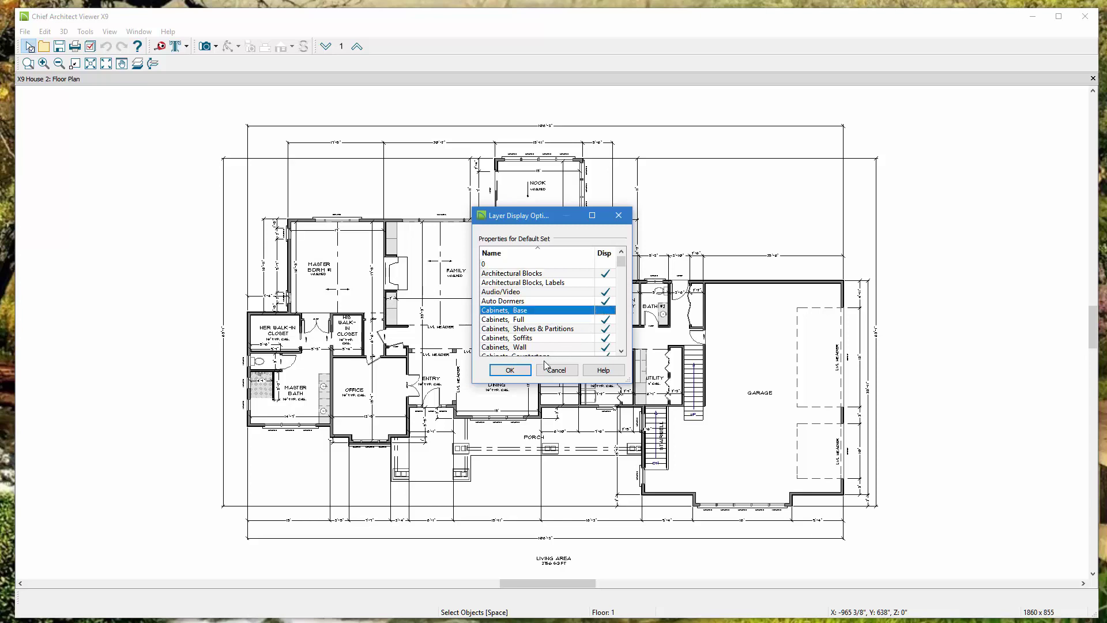
pyautogui.click(510, 370)
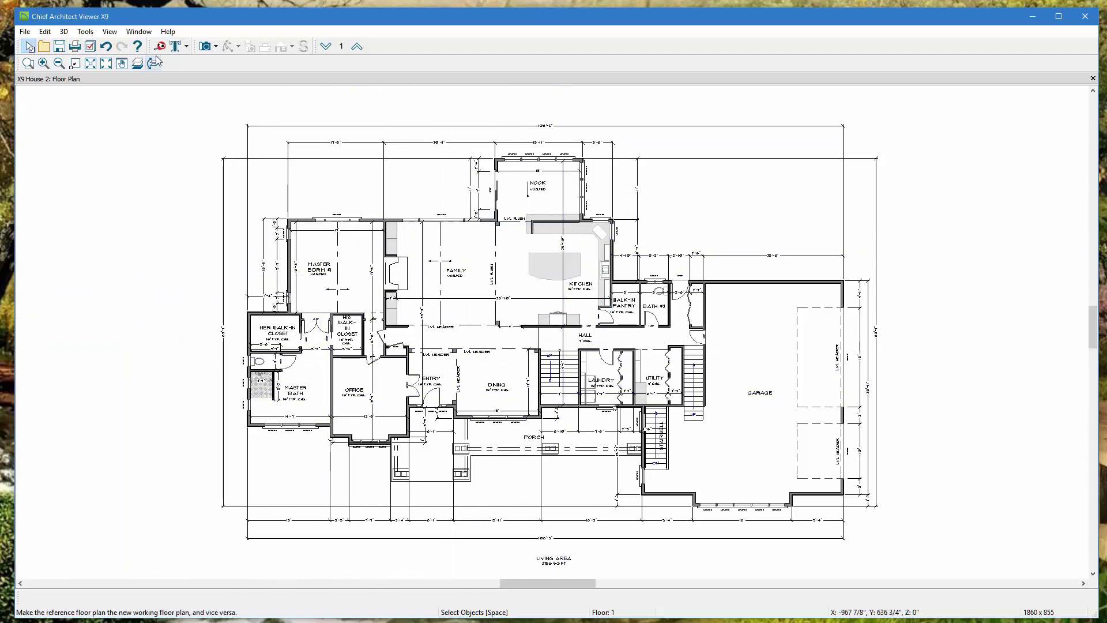
pyautogui.click(137, 63)
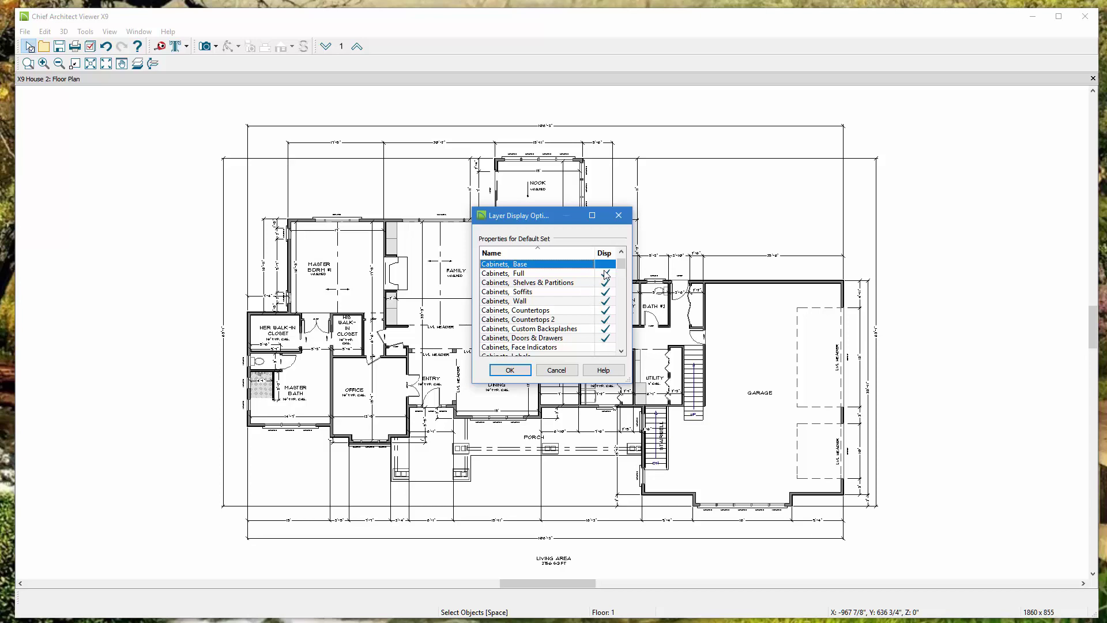
pyautogui.click(509, 370)
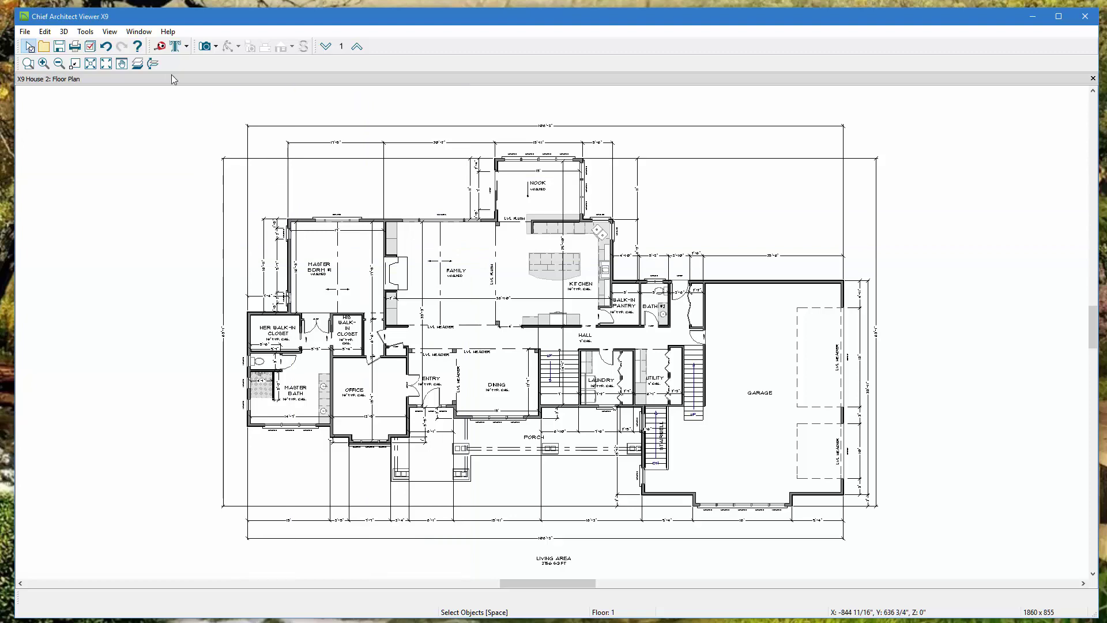
# Tape-measure the Family room fireplace wall, reading 6'-1" at 270°.
pyautogui.click(160, 49)
pyautogui.scroll(3, 407, 279)
pyautogui.scroll(3, 403, 282)
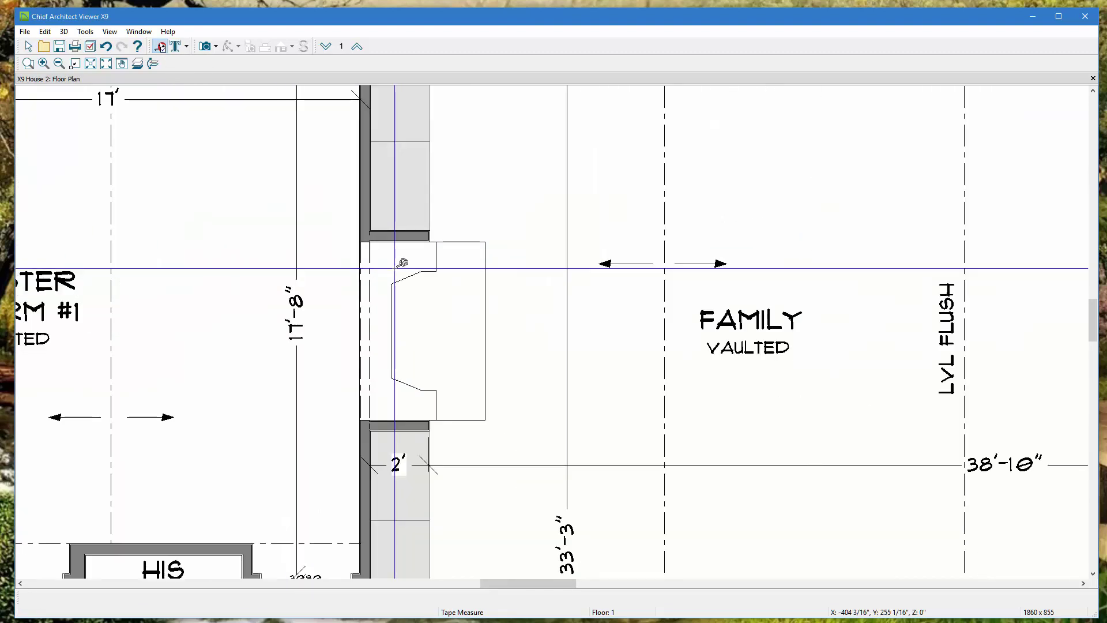
pyautogui.moveTo(392, 245); pyautogui.dragTo(397, 415)
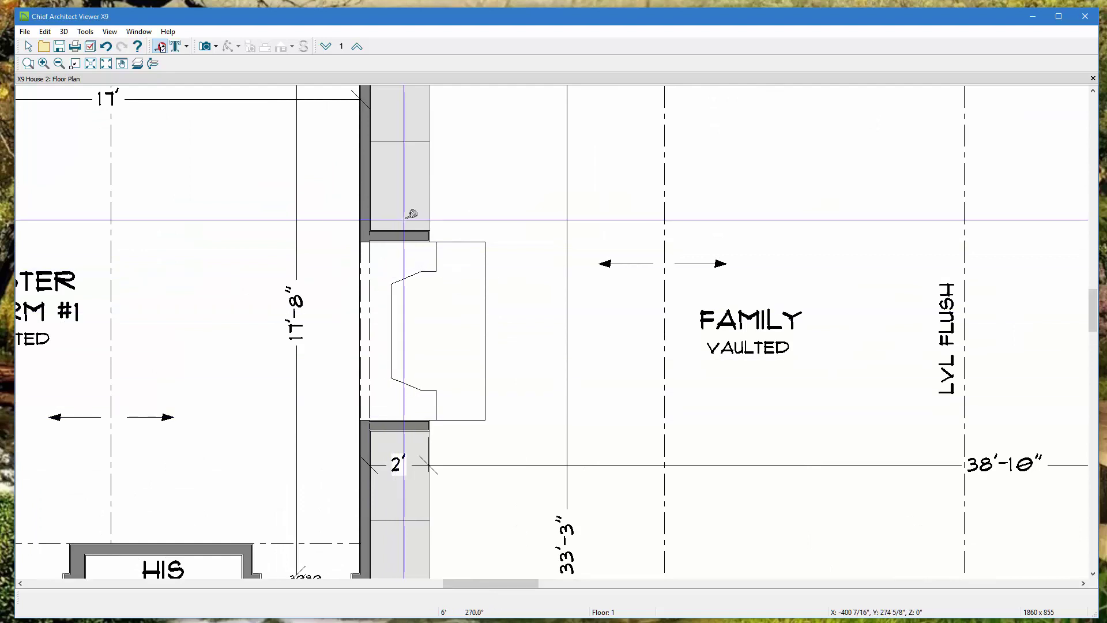
pyautogui.moveTo(407, 234); pyautogui.dragTo(403, 420)
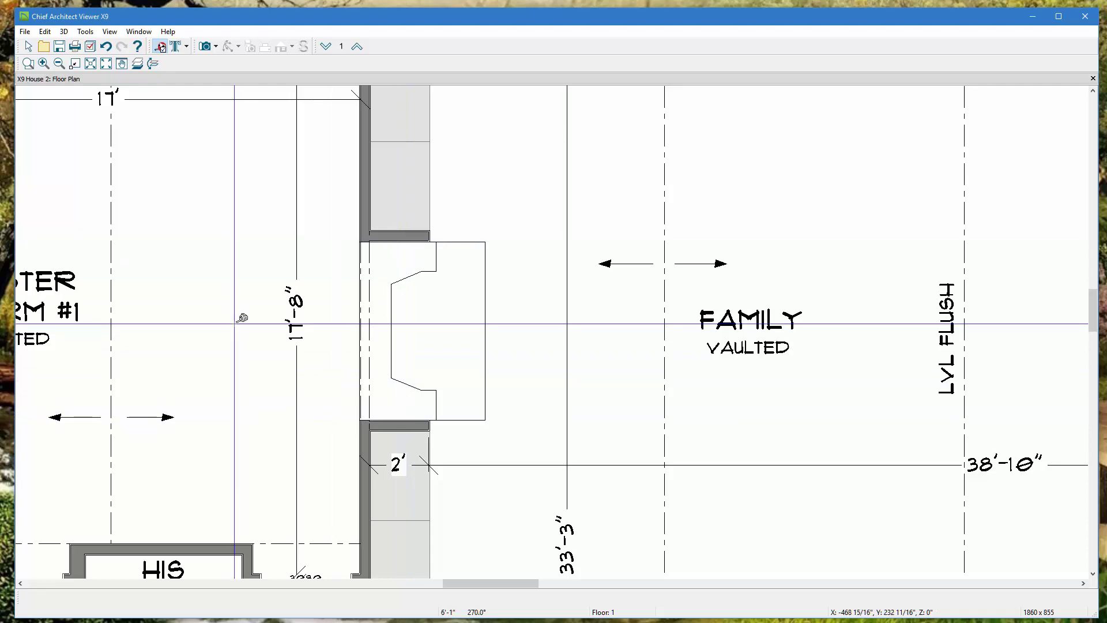
pyautogui.scroll(-5, 240, 317)
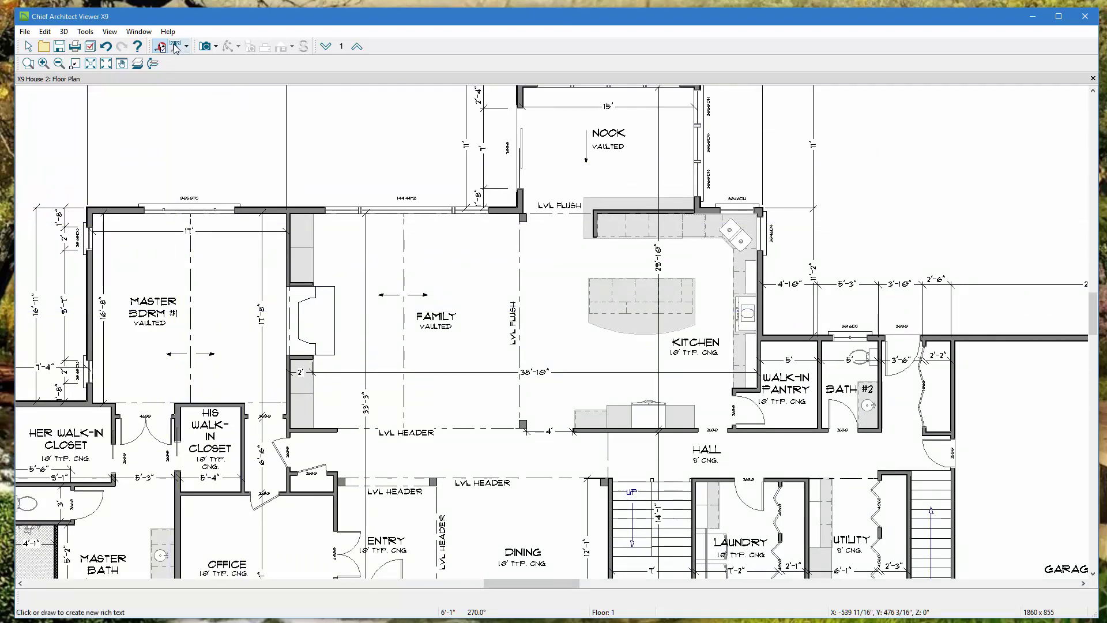
# Place a 'MOVE THIS SINK' text note above the kitchen island.
pyautogui.click(175, 47)
pyautogui.scroll(4, 746, 216)
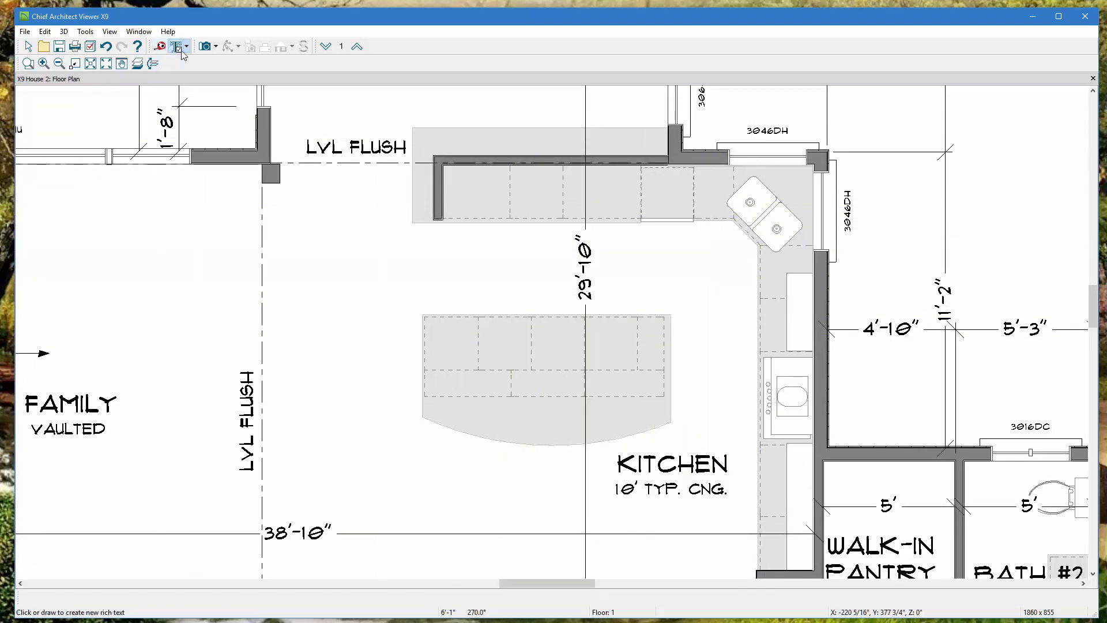
pyautogui.click(456, 264)
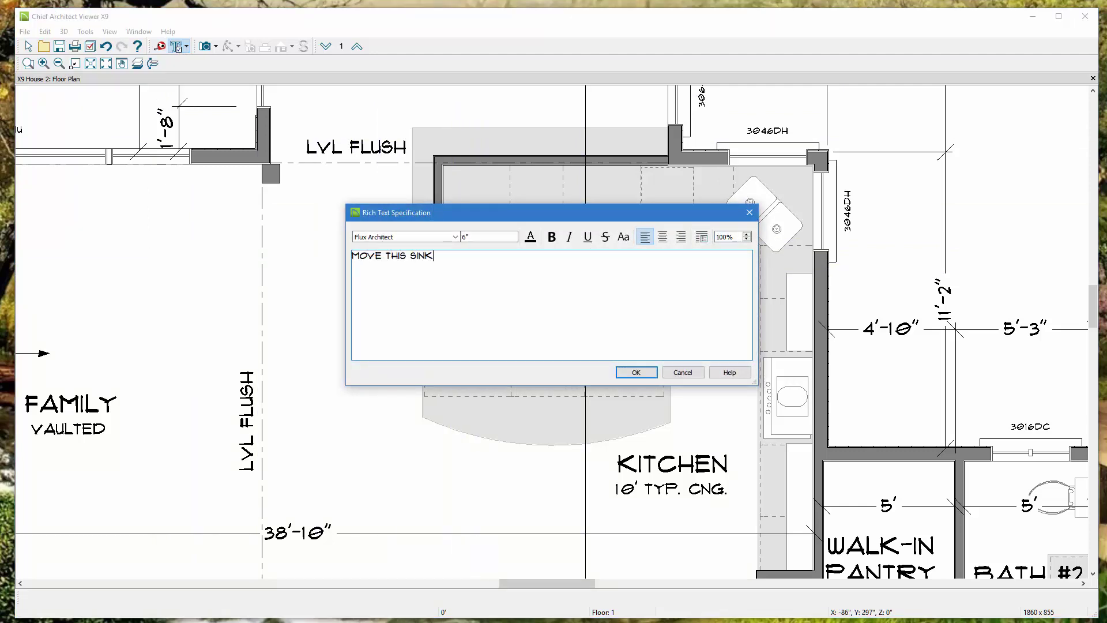
pyautogui.click(636, 372)
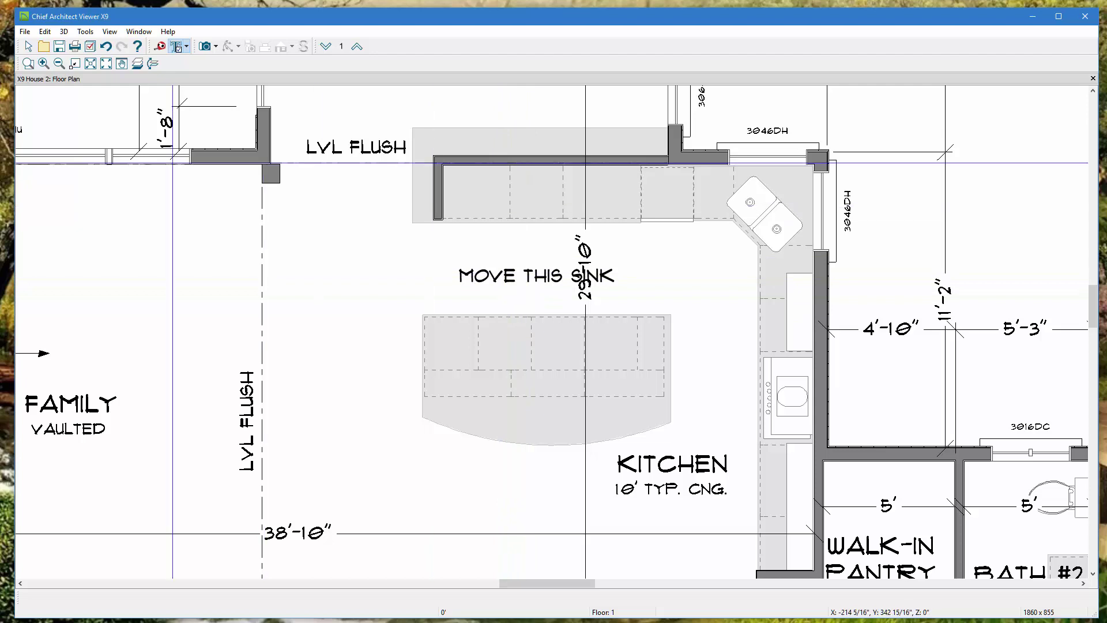
pyautogui.click(29, 47)
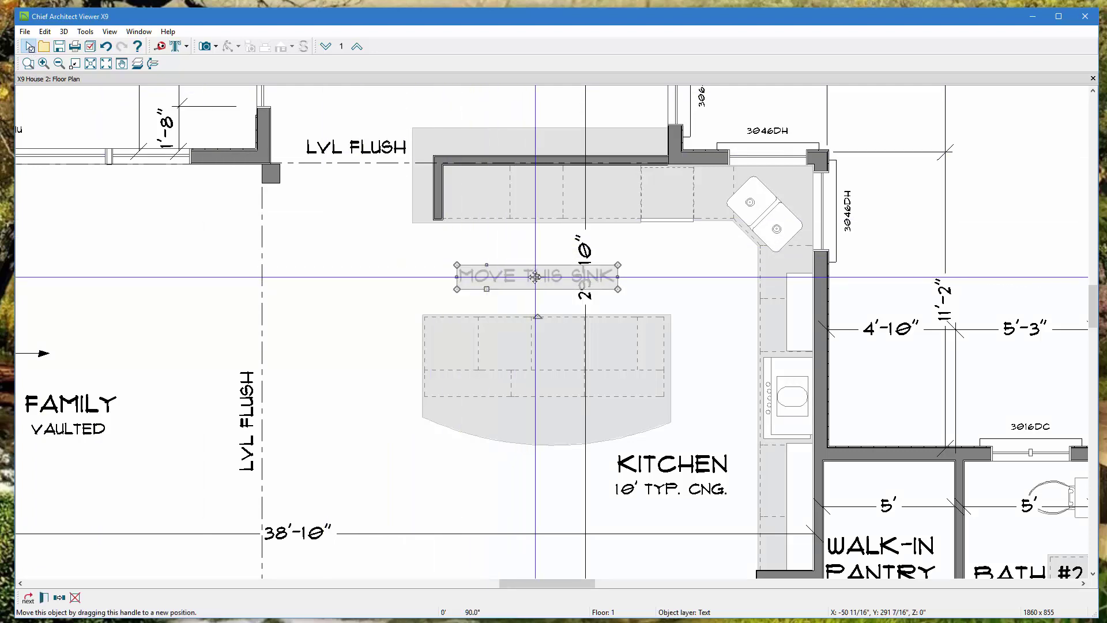
# Move the MOVE THIS SINK note left and up, and widen its text box.
pyautogui.moveTo(522, 276); pyautogui.dragTo(444, 277)
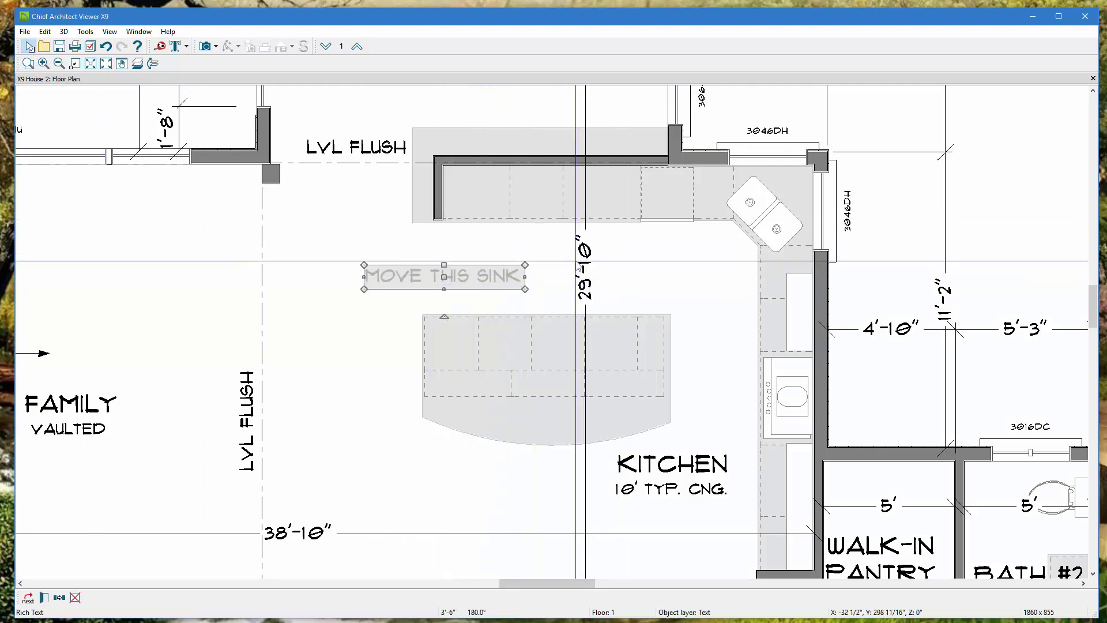
pyautogui.scroll(3, 444, 277)
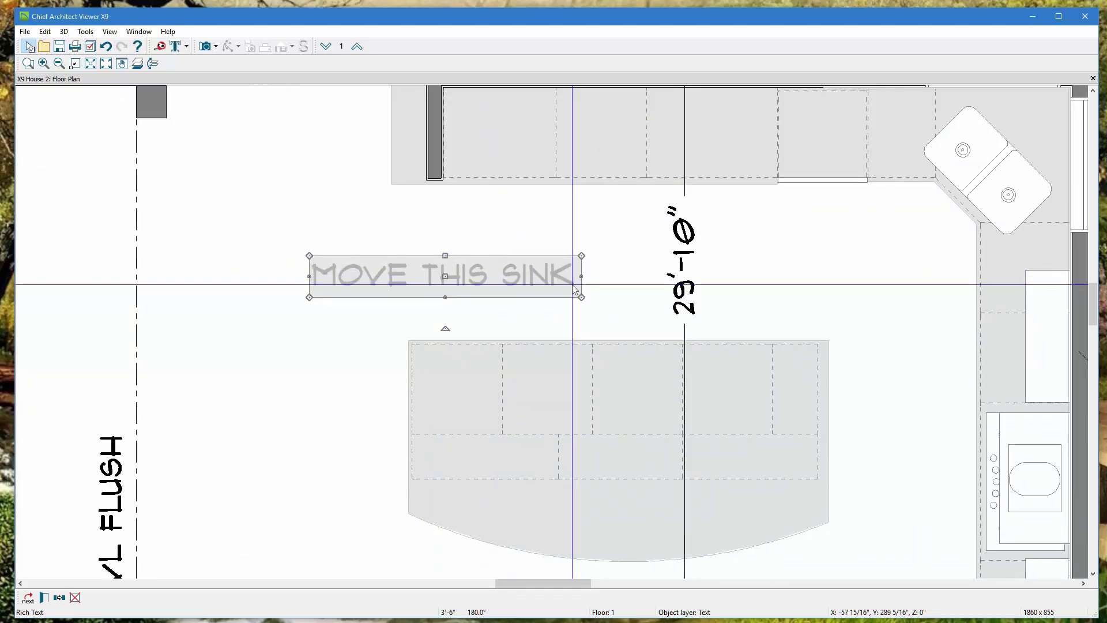
pyautogui.moveTo(580, 278)
pyautogui.mouseDown()
pyautogui.moveTo(599, 275)
pyautogui.moveTo(502, 276)
pyautogui.moveTo(497, 286)
pyautogui.moveTo(501, 273)
pyautogui.moveTo(601, 274)
pyautogui.mouseUp()
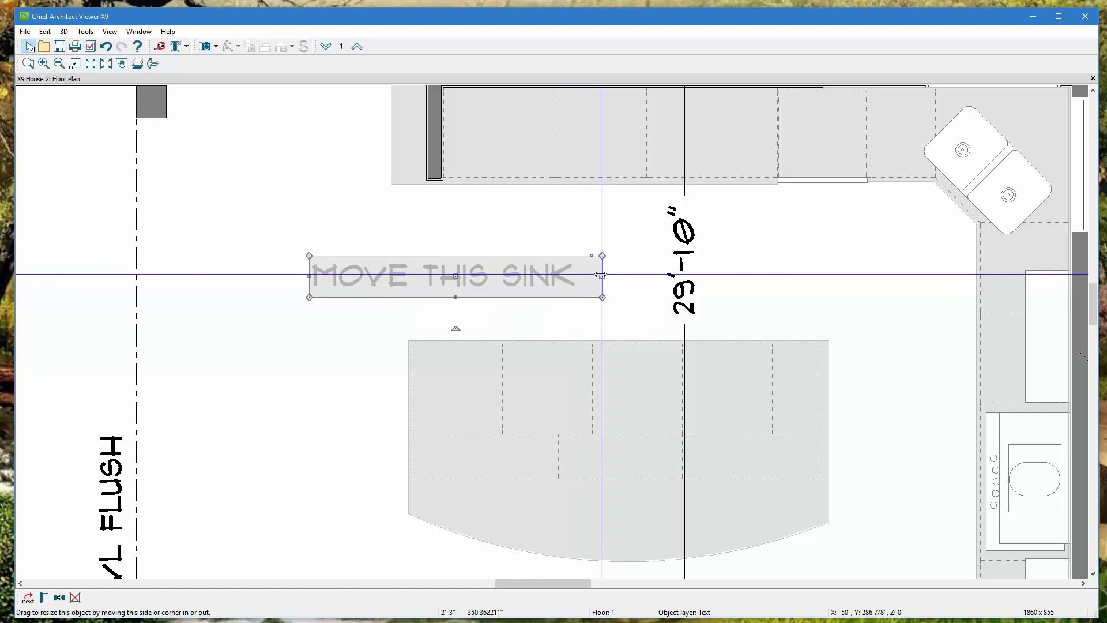
pyautogui.moveTo(455, 278); pyautogui.dragTo(424, 255)
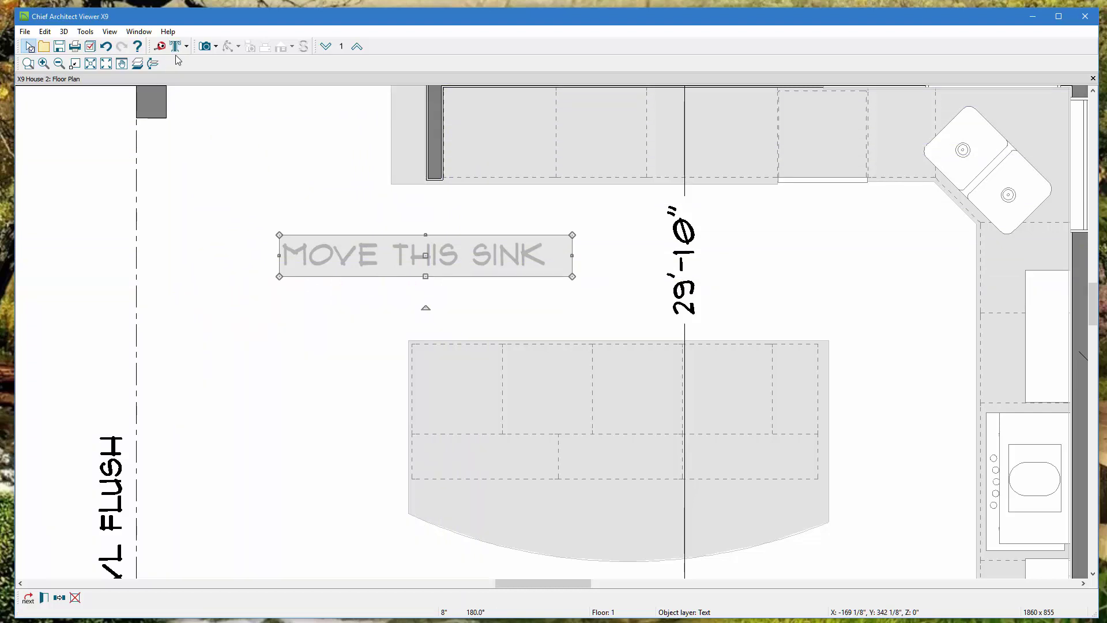
# Draw an arrow line from the note to the corner sink.
pyautogui.click(193, 75)
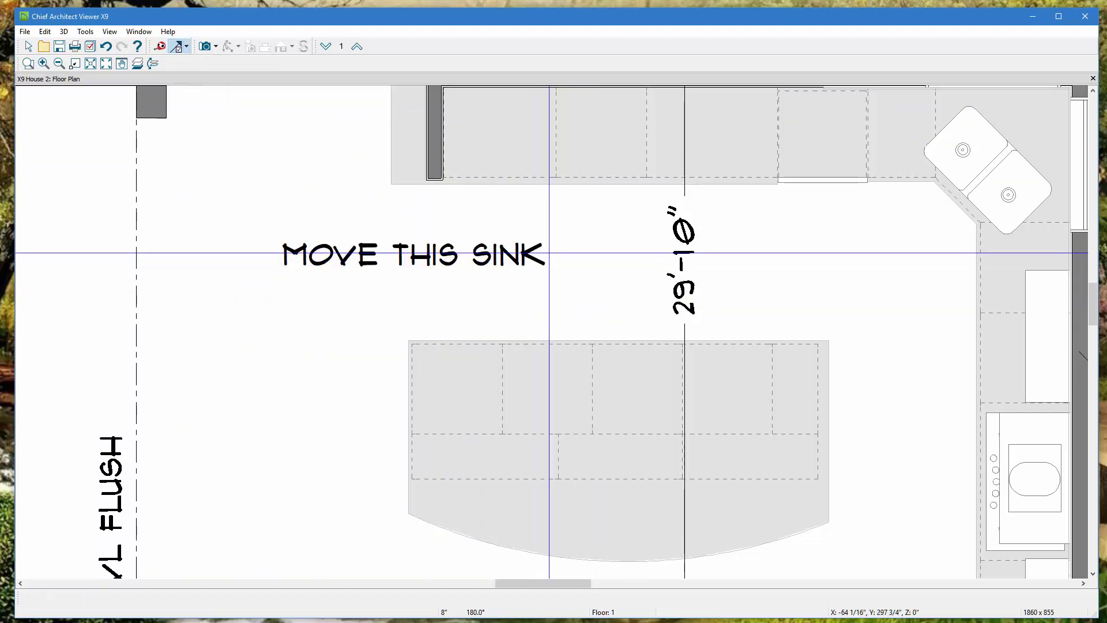
pyautogui.moveTo(549, 252)
pyautogui.mouseDown()
pyautogui.moveTo(909, 234)
pyautogui.moveTo(984, 163)
pyautogui.moveTo(948, 159)
pyautogui.mouseUp()
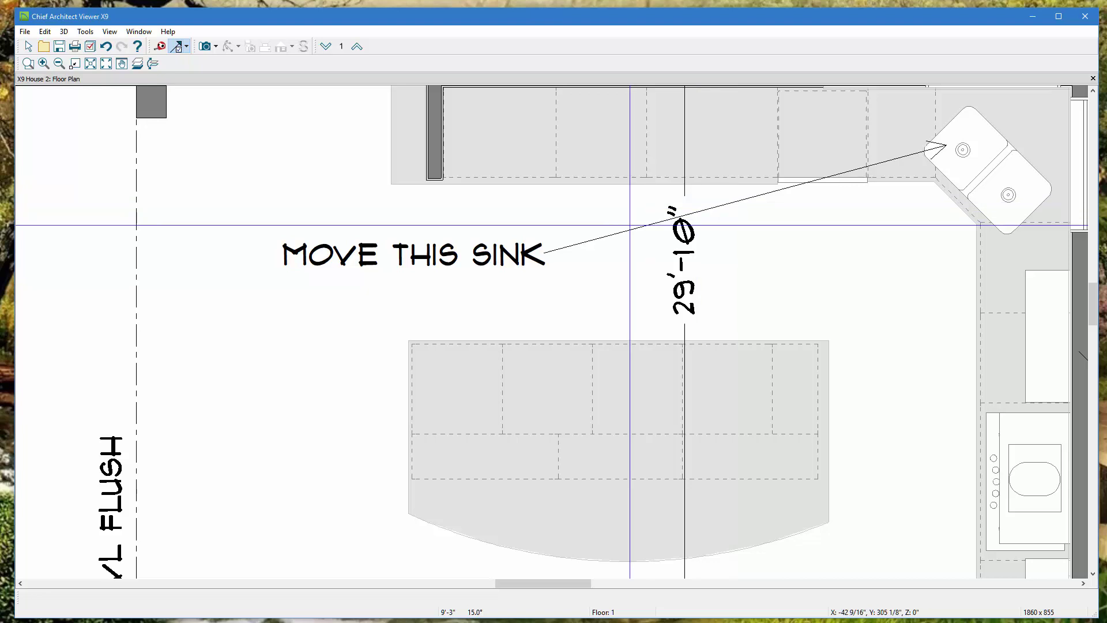
pyautogui.scroll(-3, 746, 287)
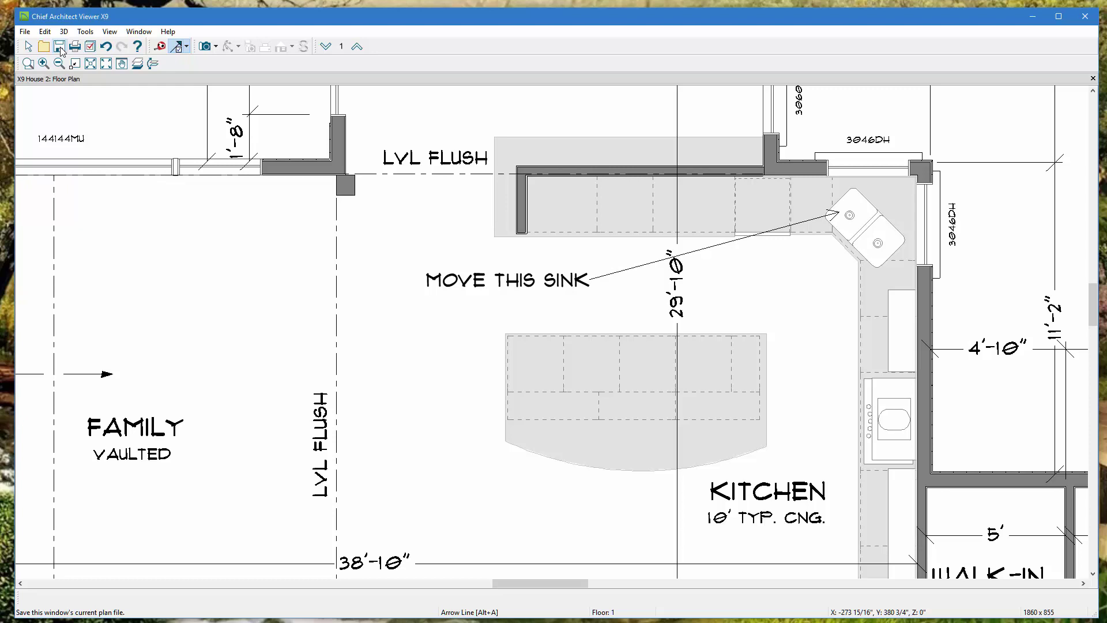
pyautogui.press('space')
pyautogui.click(503, 283)
# Make the MOVE THIS SINK note red and enlarge its text size.
pyautogui.doubleClick(503, 283)
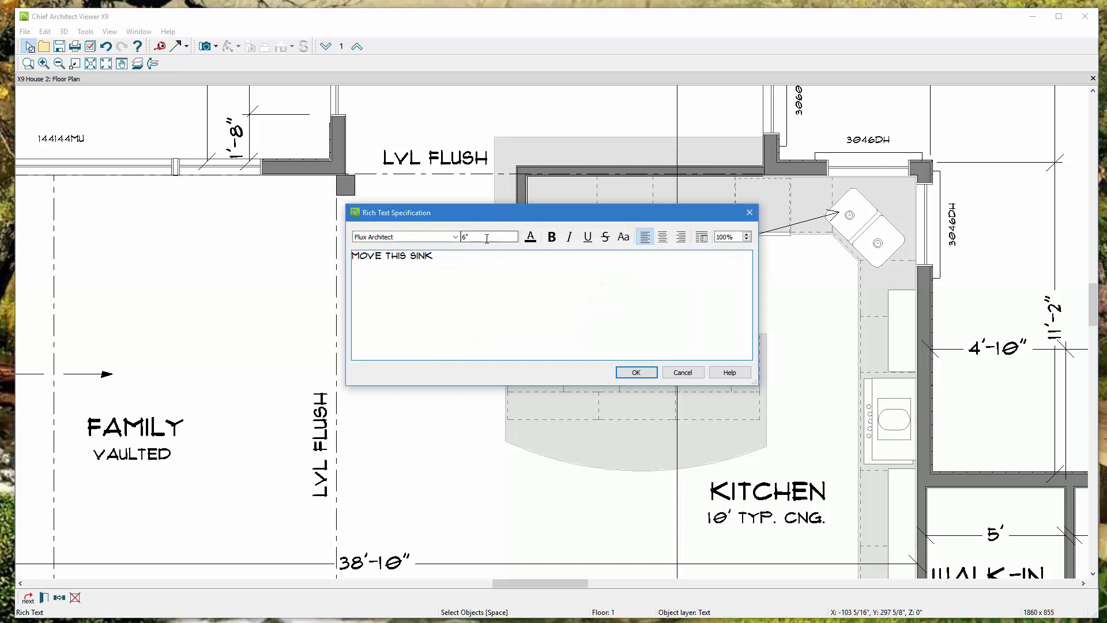
pyautogui.click(530, 237)
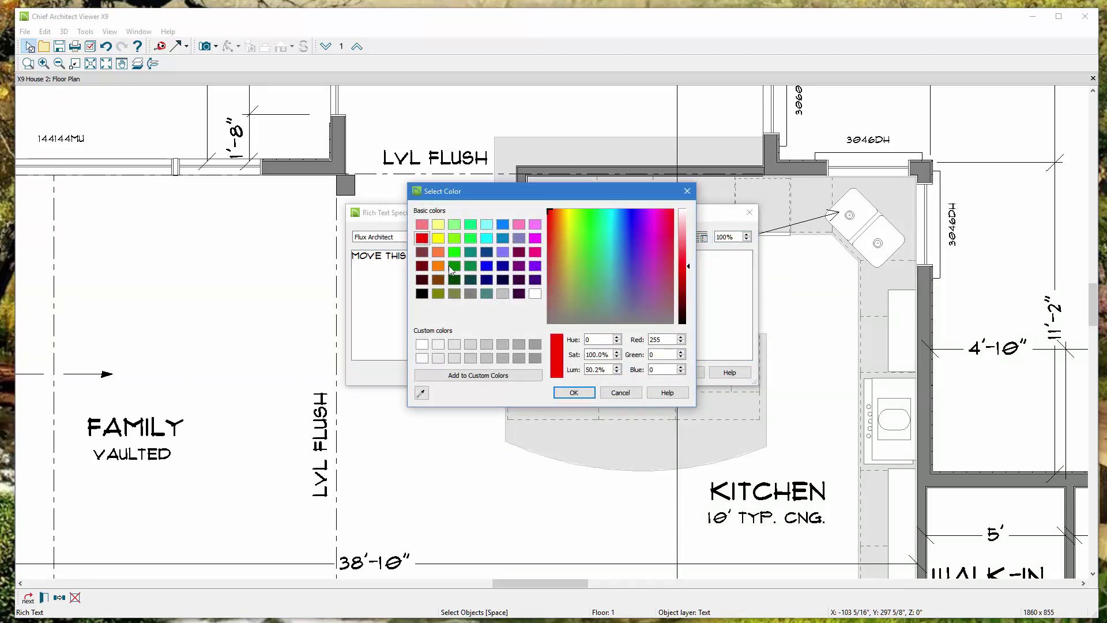
pyautogui.click(574, 393)
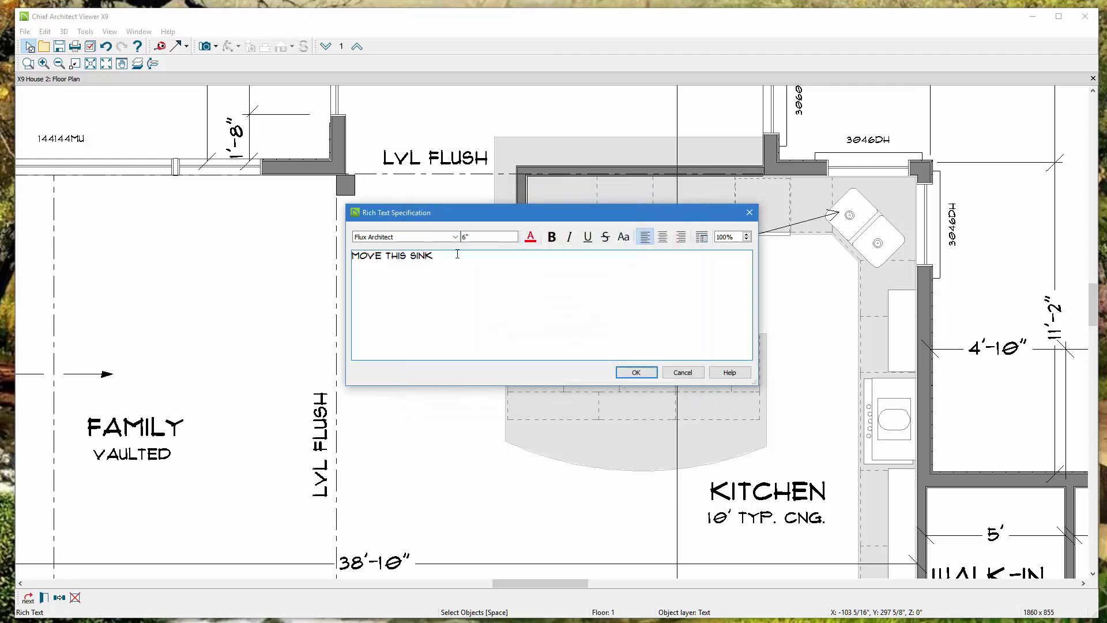
pyautogui.click(530, 238)
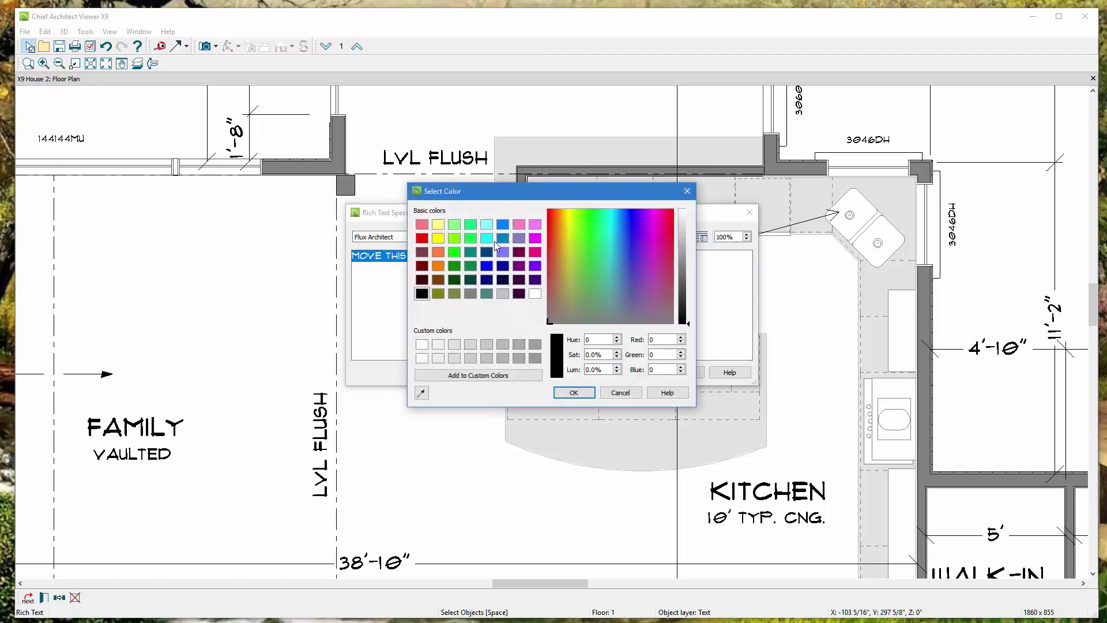
pyautogui.click(570, 393)
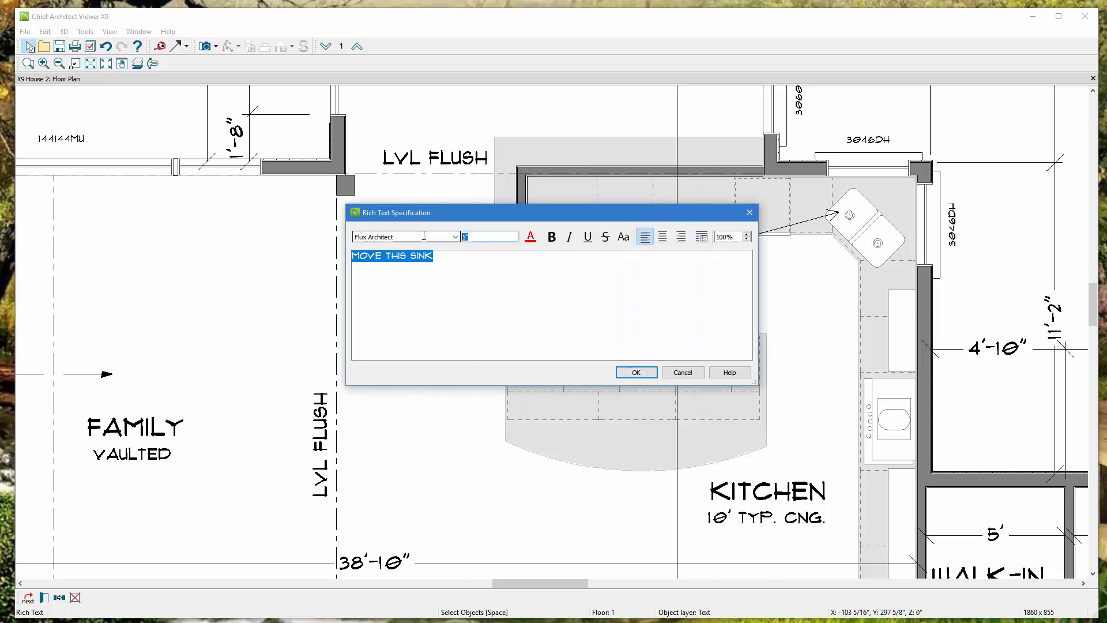
pyautogui.press('Return')
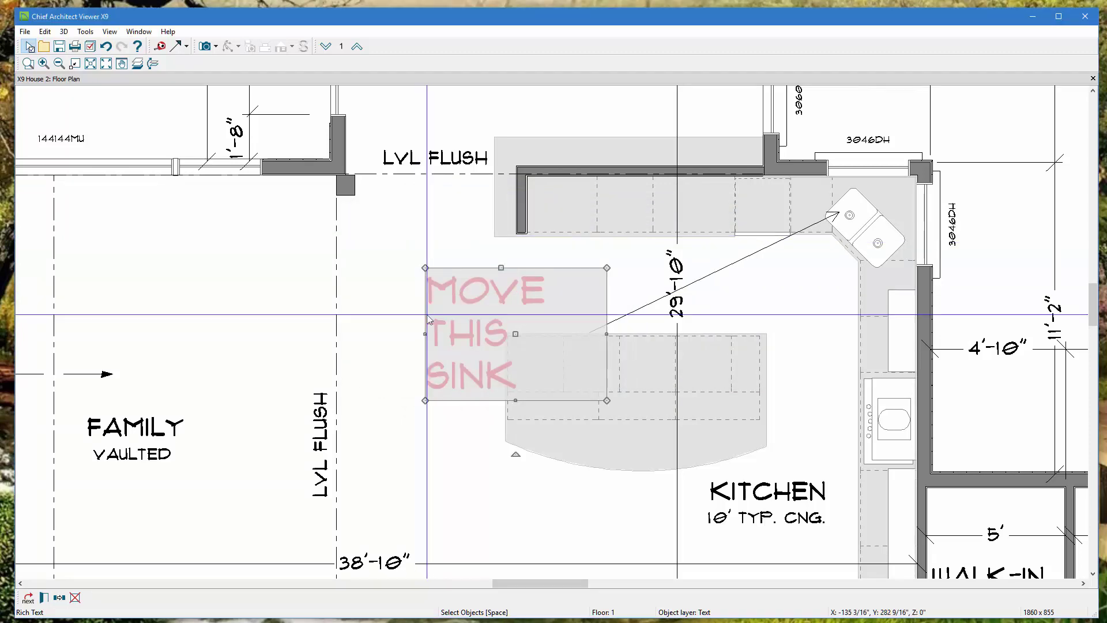
# Widen the red note's box so MOVE THIS SINK fits one line, then zoom out.
pyautogui.moveTo(425, 332); pyautogui.dragTo(256, 332)
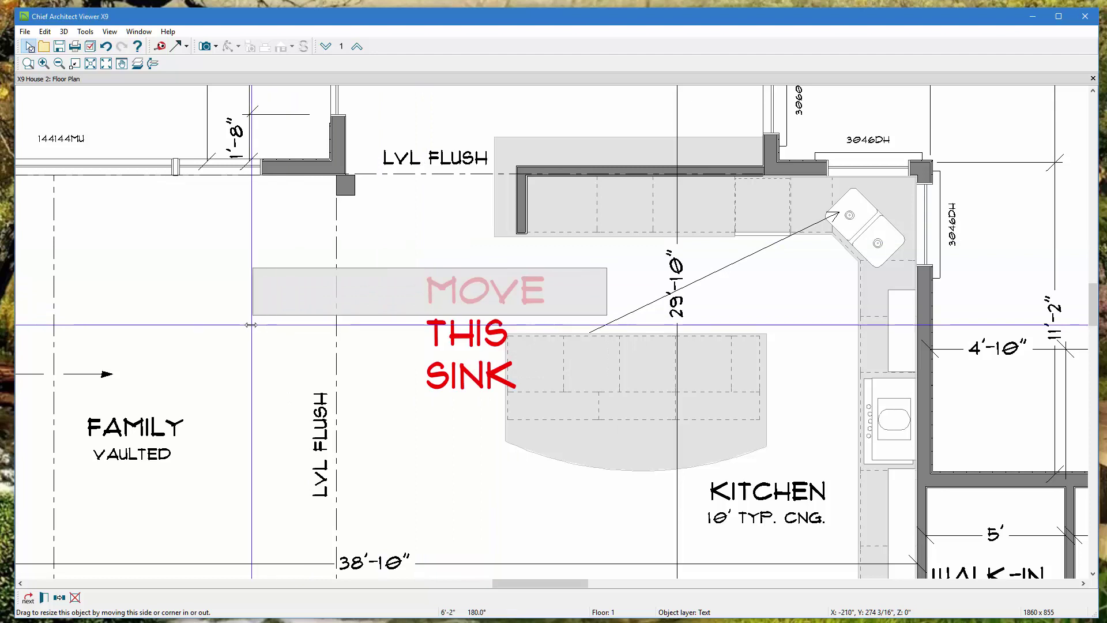
pyautogui.scroll(-5, 355, 270)
pyautogui.click(355, 269)
pyautogui.scroll(-3, 407, 294)
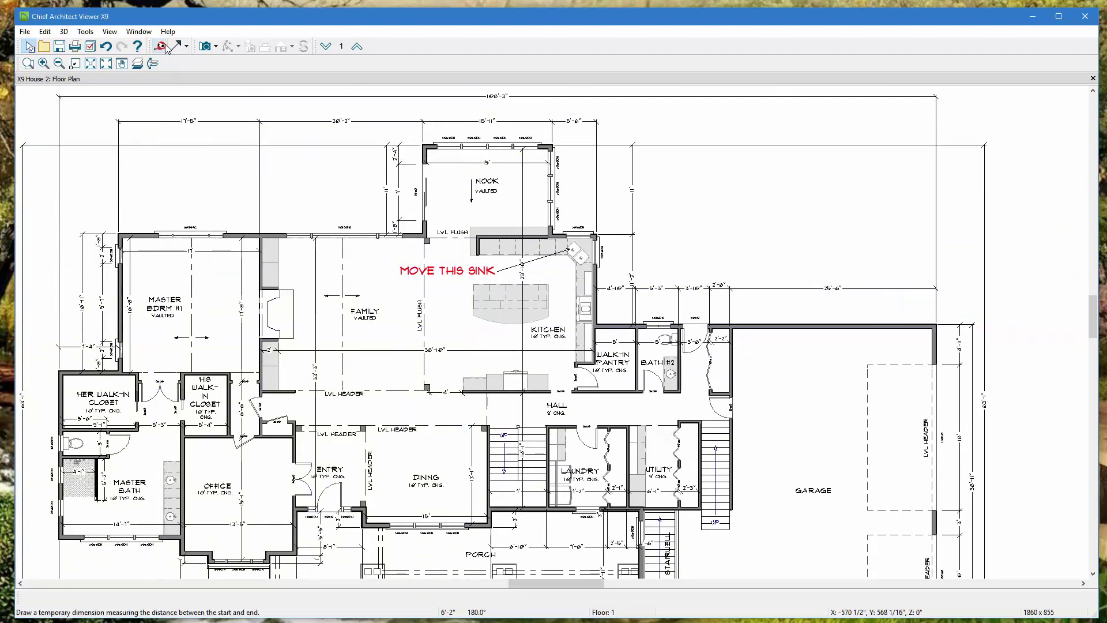
pyautogui.click(217, 45)
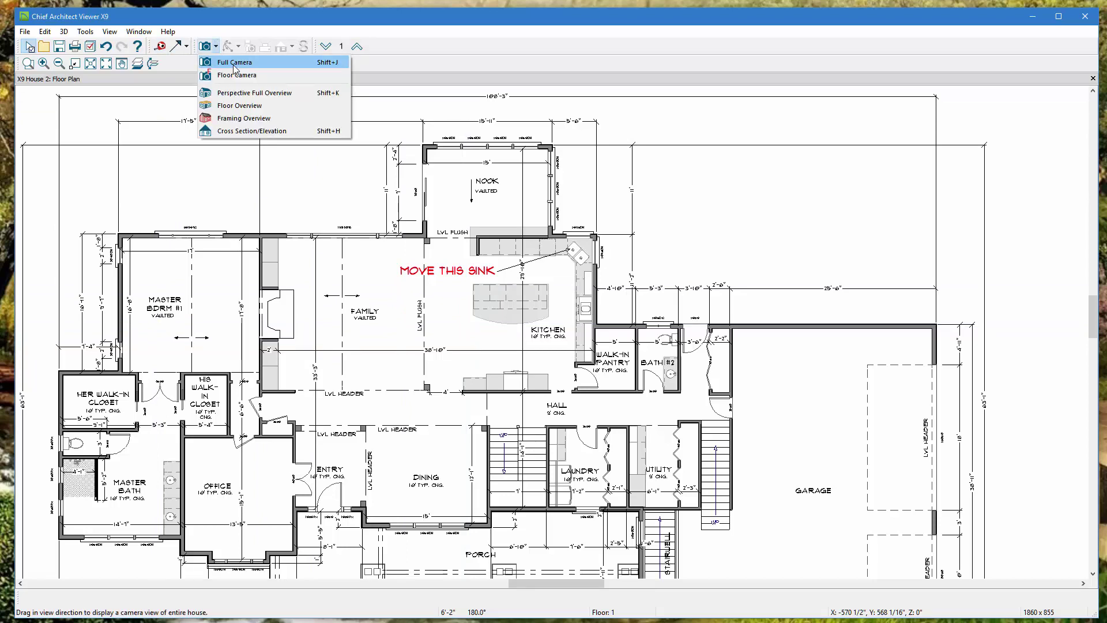
# Place a Full Camera below the plan aimed at the house's front porch.
pyautogui.click(270, 62)
pyautogui.scroll(-4, 483, 274)
pyautogui.scroll(-2, 483, 277)
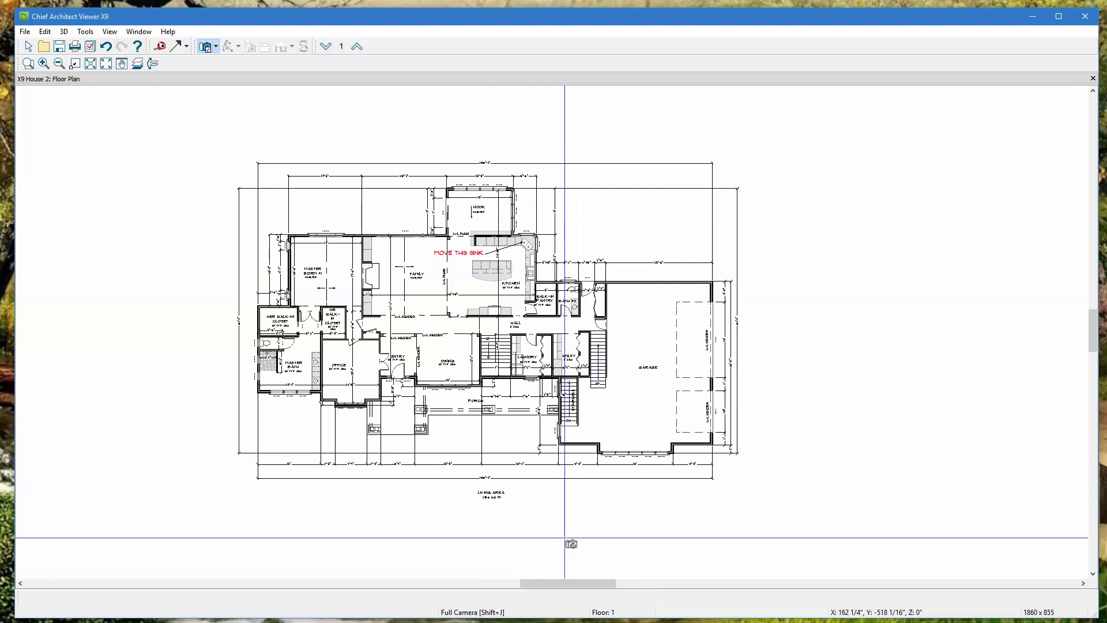
pyautogui.moveTo(563, 535)
pyautogui.mouseDown()
pyautogui.moveTo(563, 512)
pyautogui.moveTo(536, 497)
pyautogui.moveTo(519, 457)
pyautogui.moveTo(548, 517)
pyautogui.moveTo(536, 486)
pyautogui.moveTo(585, 488)
pyautogui.moveTo(517, 487)
pyautogui.moveTo(617, 455)
pyautogui.moveTo(465, 398)
pyautogui.moveTo(391, 294)
pyautogui.moveTo(309, 236)
pyautogui.moveTo(297, 165)
pyautogui.moveTo(532, 427)
pyautogui.moveTo(558, 520)
pyautogui.moveTo(282, 248)
pyautogui.moveTo(271, 219)
pyautogui.moveTo(425, 381)
pyautogui.moveTo(397, 370)
pyautogui.moveTo(425, 398)
pyautogui.moveTo(529, 469)
pyautogui.moveTo(544, 517)
pyautogui.mouseUp()
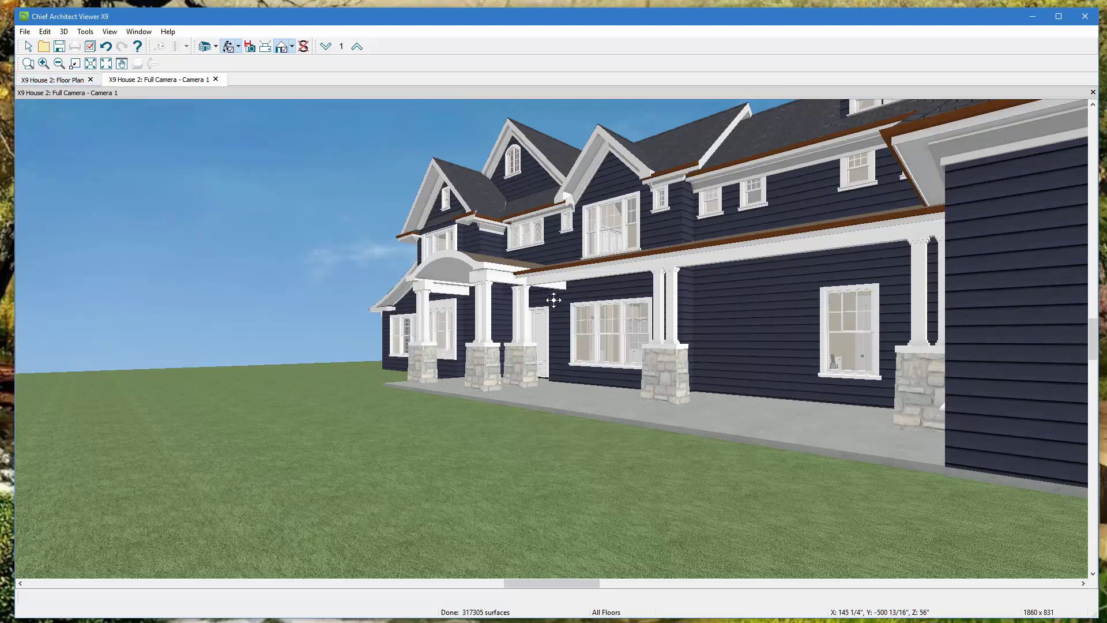
# Orbit, dolly and pan the camera until the whole front, including the right bay, shows.
pyautogui.press('Right')
pyautogui.press('Right')
pyautogui.press('Right')
pyautogui.press('Right')
pyautogui.press('Right')
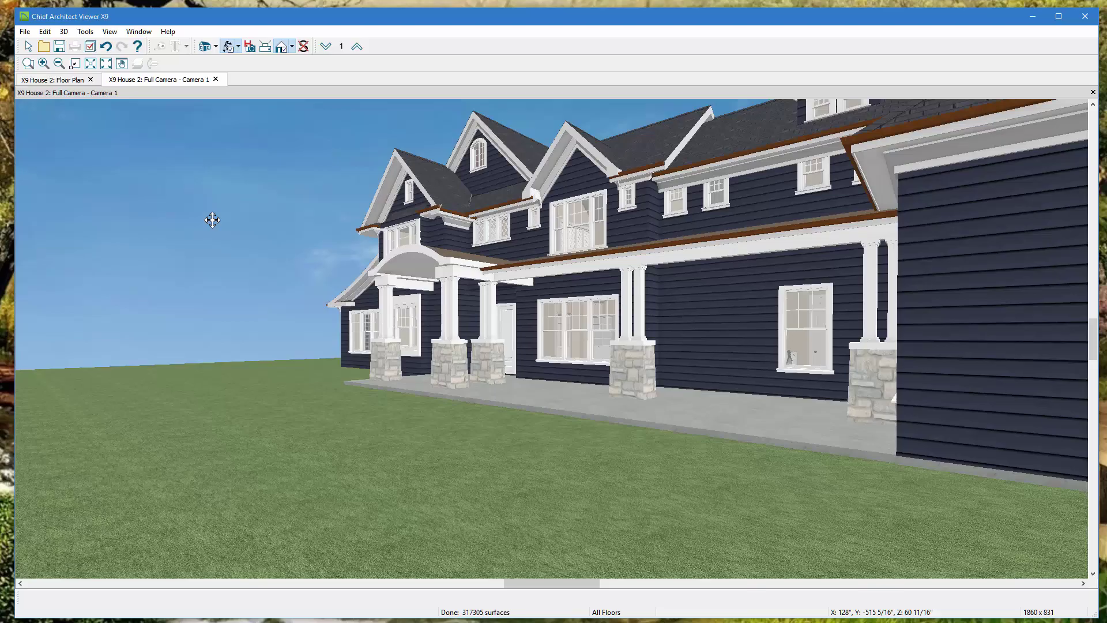
pyautogui.moveTo(269, 266); pyautogui.dragTo(329, 261)
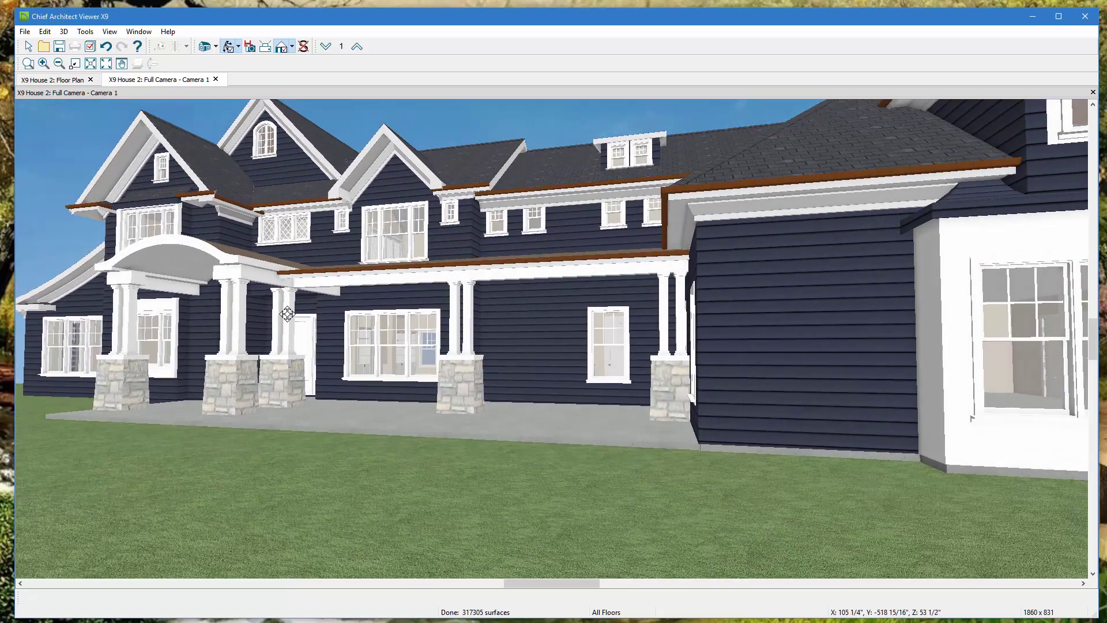
pyautogui.moveTo(287, 313); pyautogui.dragTo(337, 243)
pyautogui.moveTo(347, 199); pyautogui.dragTo(362, 219)
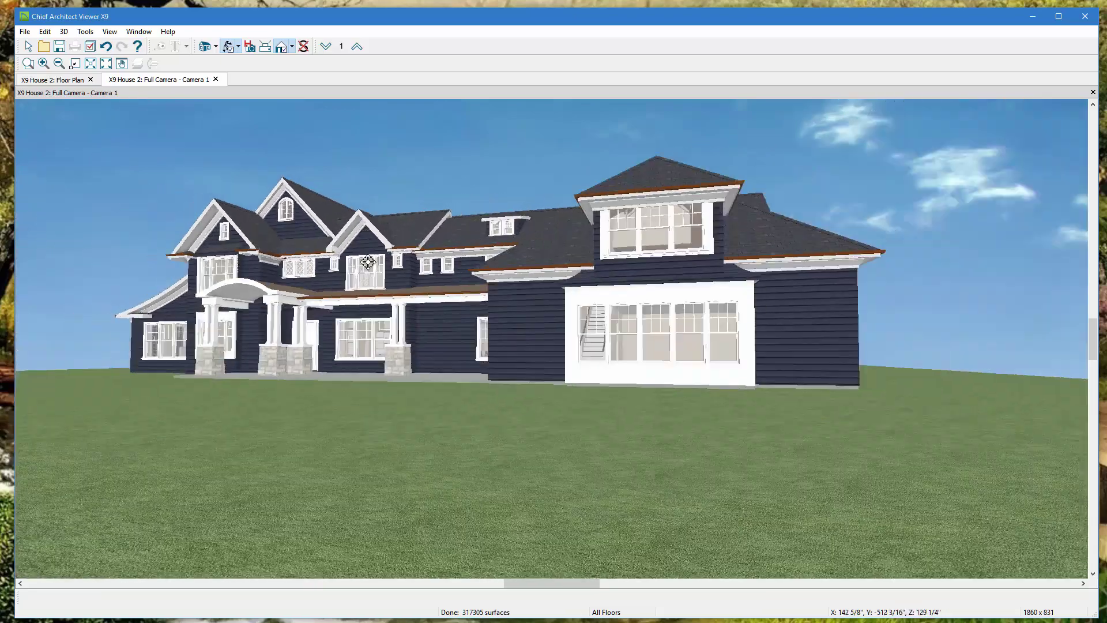
pyautogui.moveTo(456, 328); pyautogui.dragTo(652, 331)
pyautogui.moveTo(391, 340); pyautogui.dragTo(336, 370, button='middle')
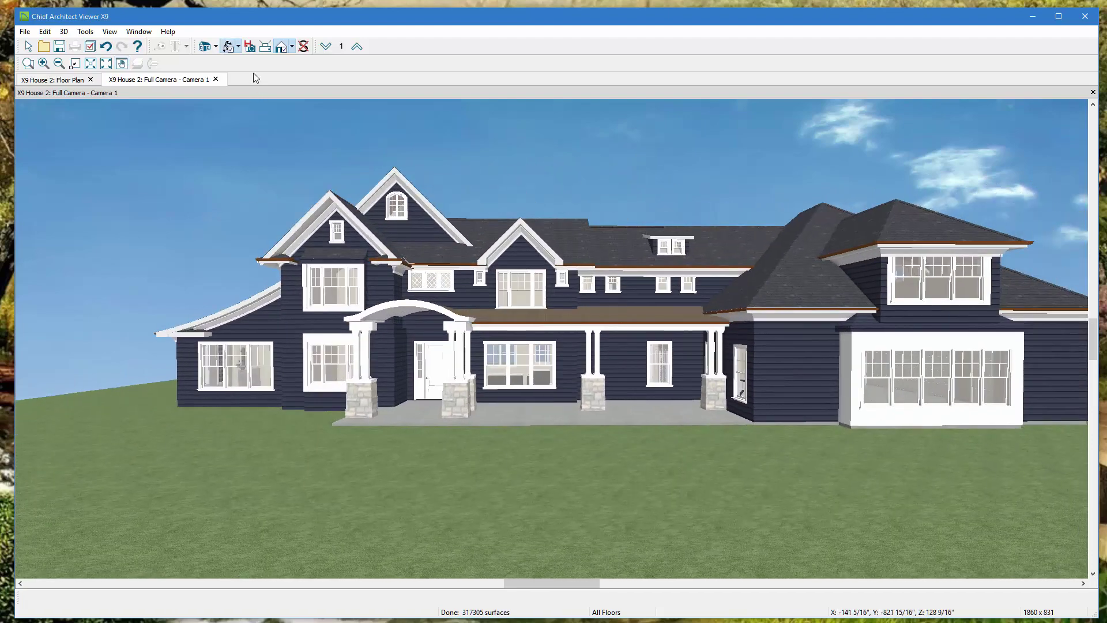
pyautogui.click(238, 47)
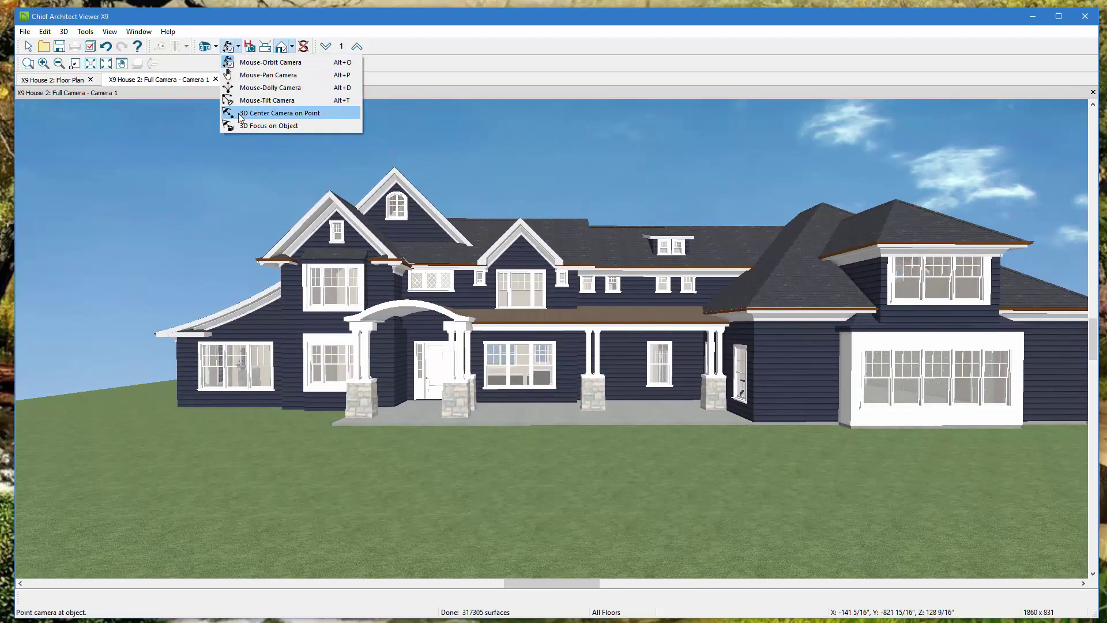
# Focus the 3D camera on the front door, then orbit through it toward the kitchen.
pyautogui.click(276, 125)
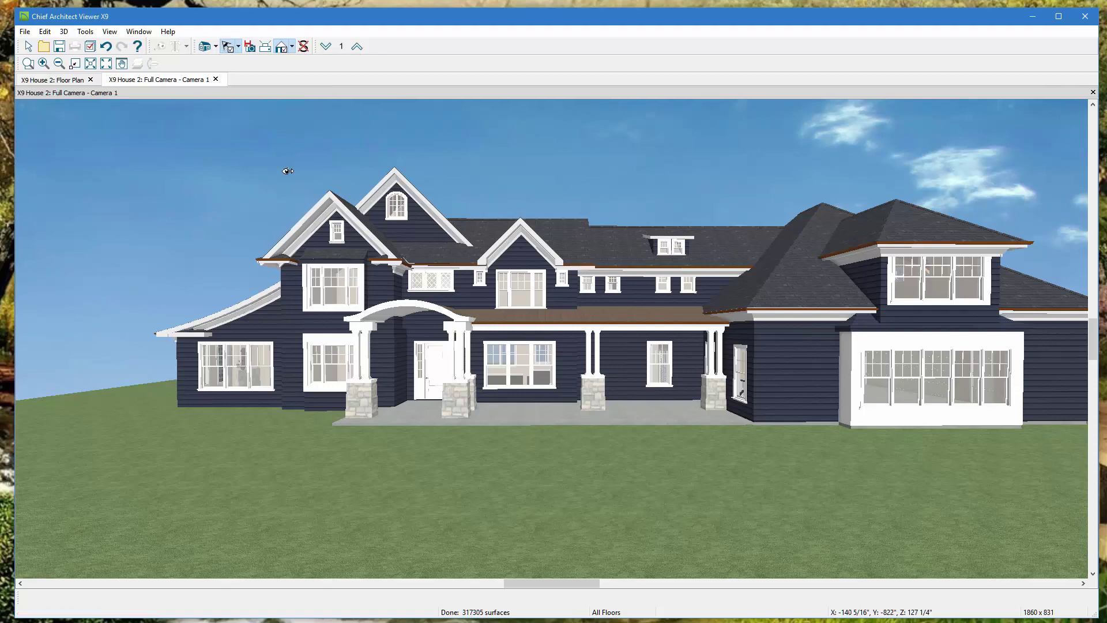
pyautogui.click(442, 363)
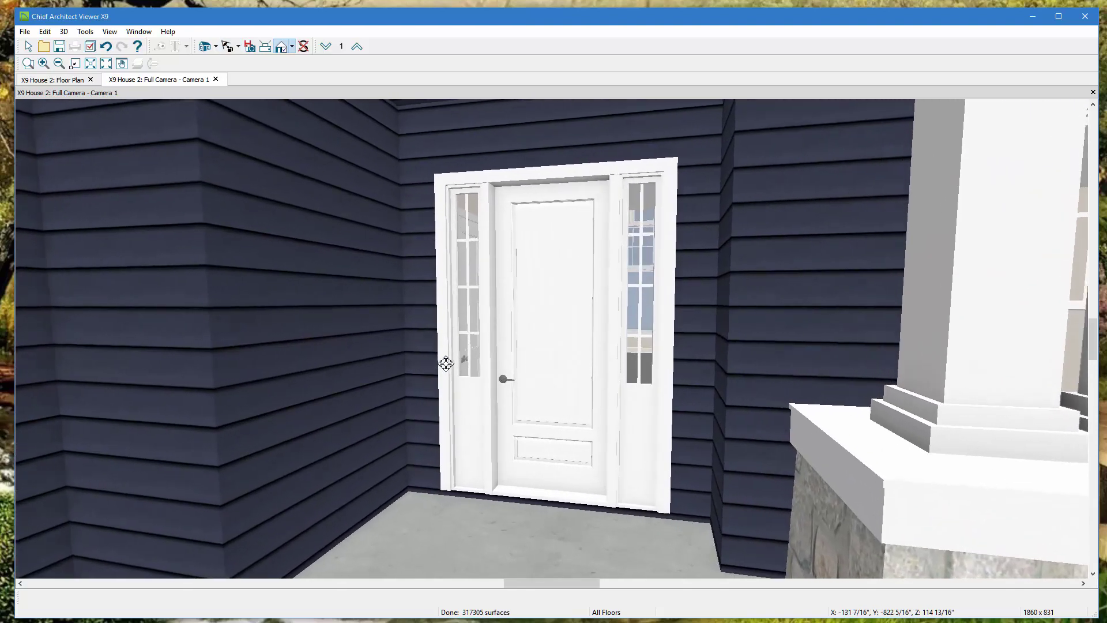
pyautogui.click(238, 46)
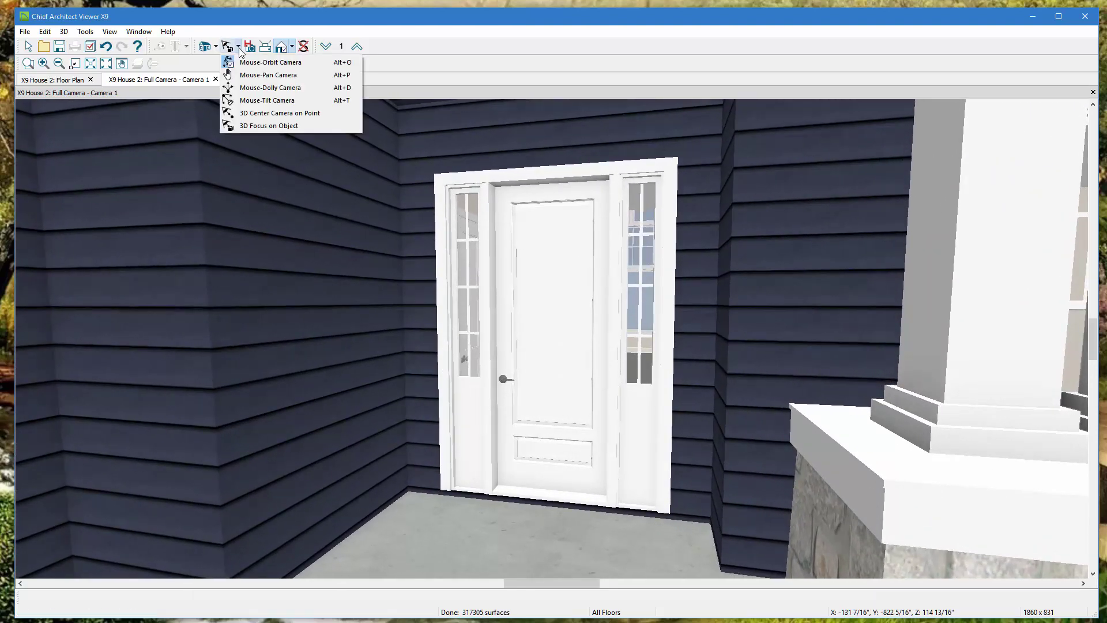
pyautogui.click(241, 62)
pyautogui.moveTo(548, 345)
pyautogui.mouseDown()
pyautogui.moveTo(465, 336)
pyautogui.moveTo(545, 346)
pyautogui.mouseUp()
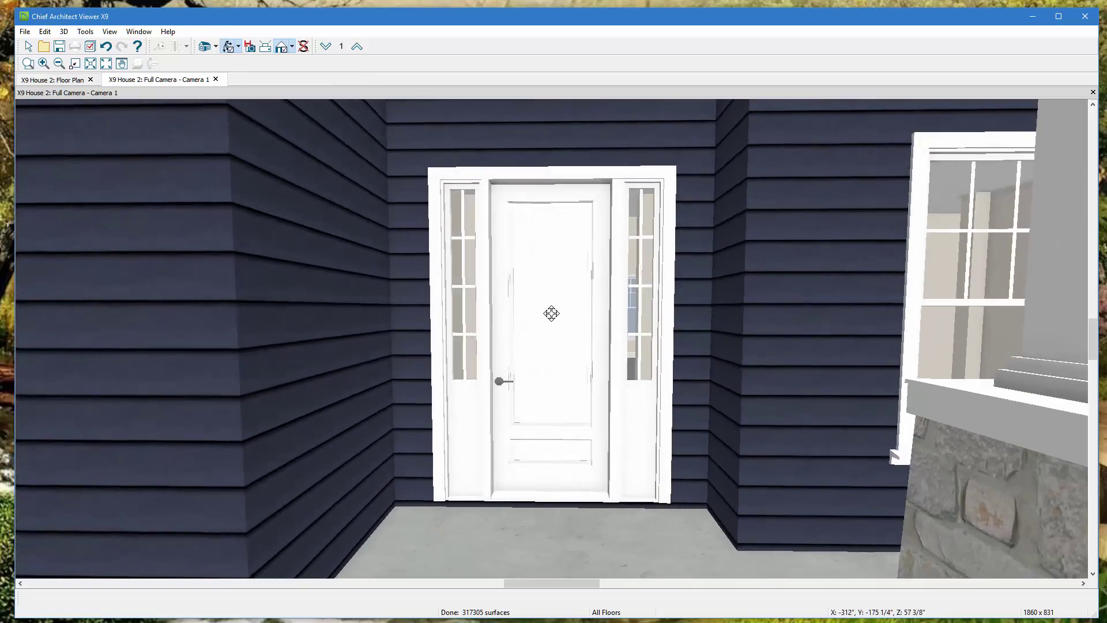
pyautogui.scroll(3, 613, 279)
pyautogui.scroll(5, 612, 279)
pyautogui.moveTo(672, 334); pyautogui.dragTo(652, 340)
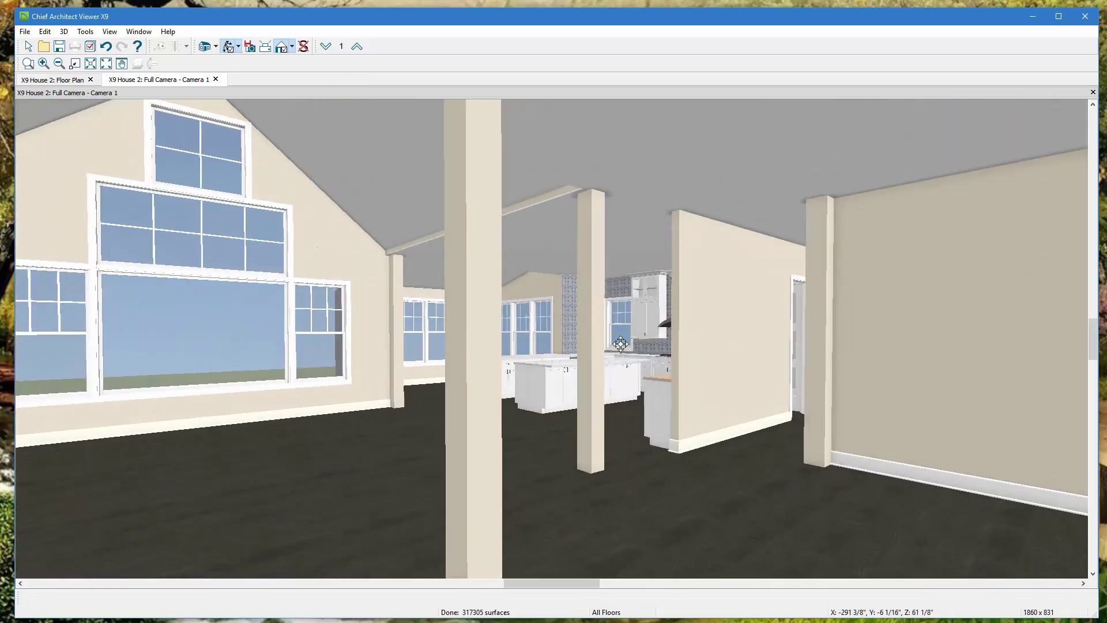
# Move the camera through the kitchen, then close the Full Camera - Camera 1 view.
pyautogui.scroll(2, 493, 343)
pyautogui.scroll(8, 436, 319)
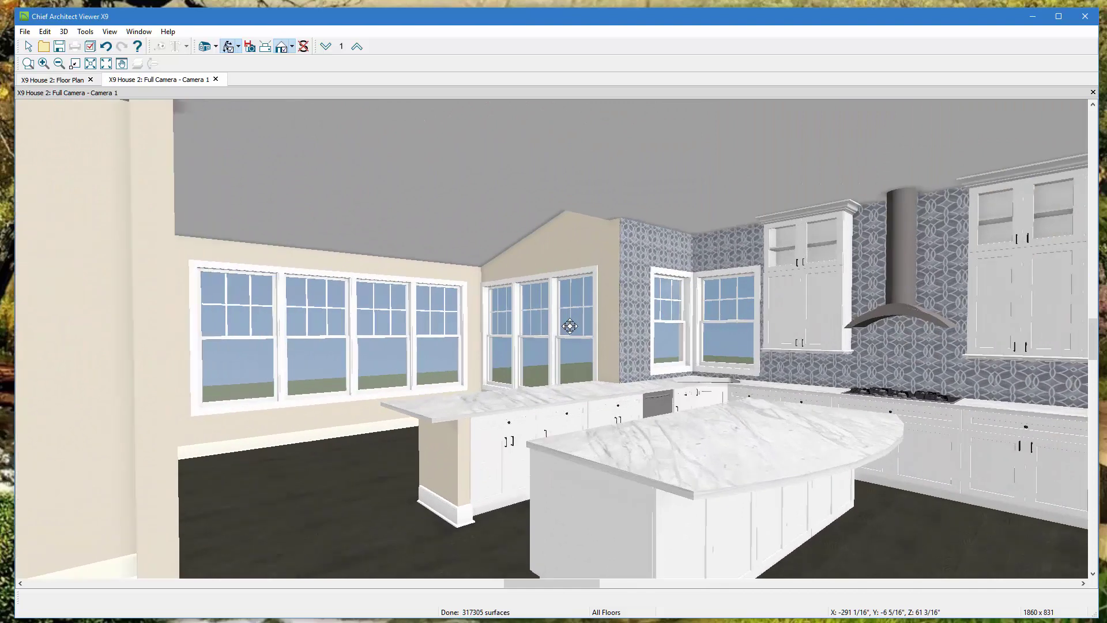
pyautogui.scroll(-3, 606, 335)
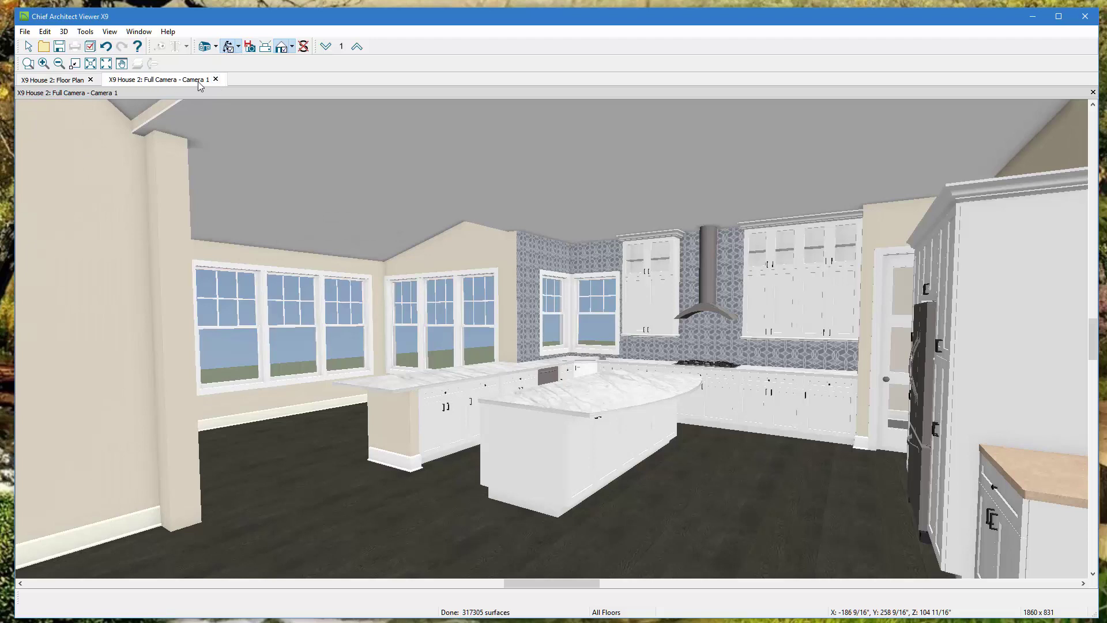
pyautogui.click(215, 80)
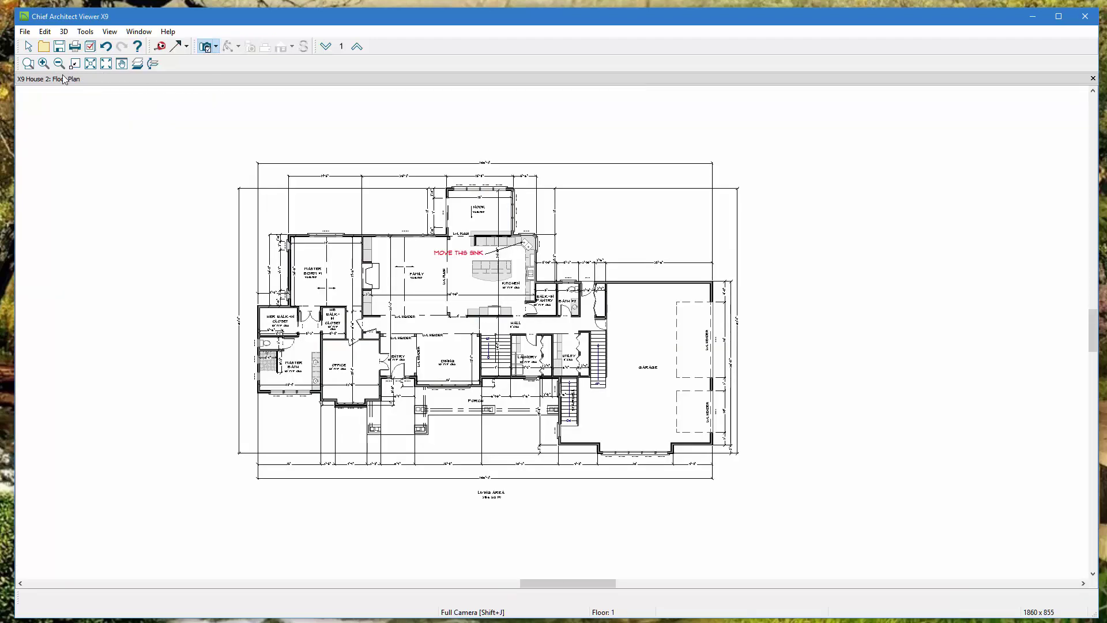
# Open a Perspective Full Overview and orbit and zoom to a low side view of the house.
pyautogui.click(217, 48)
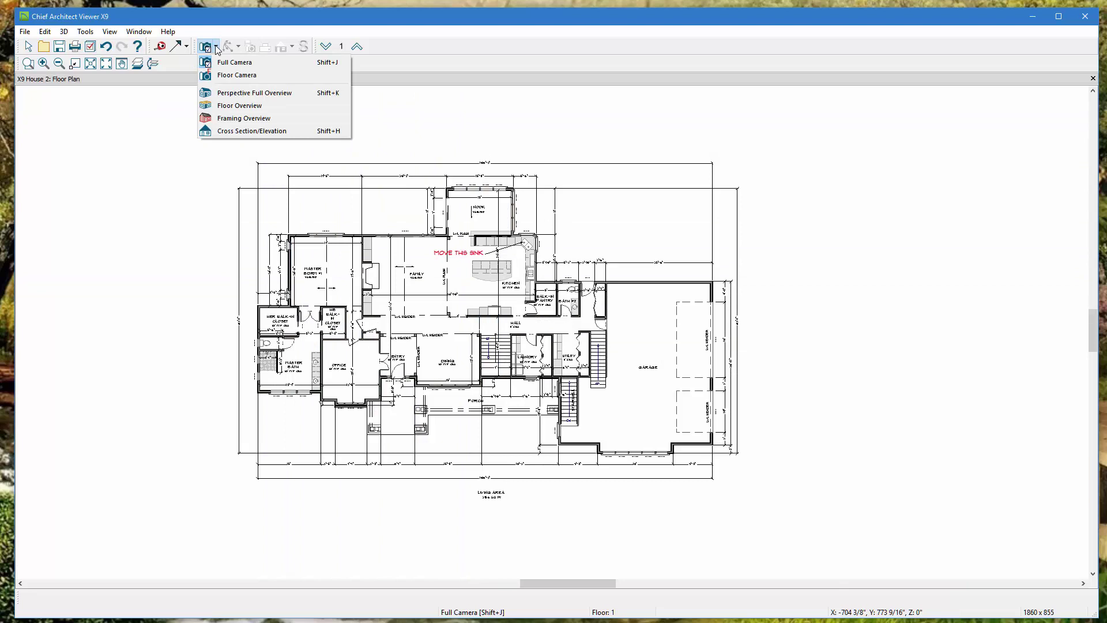
pyautogui.click(264, 93)
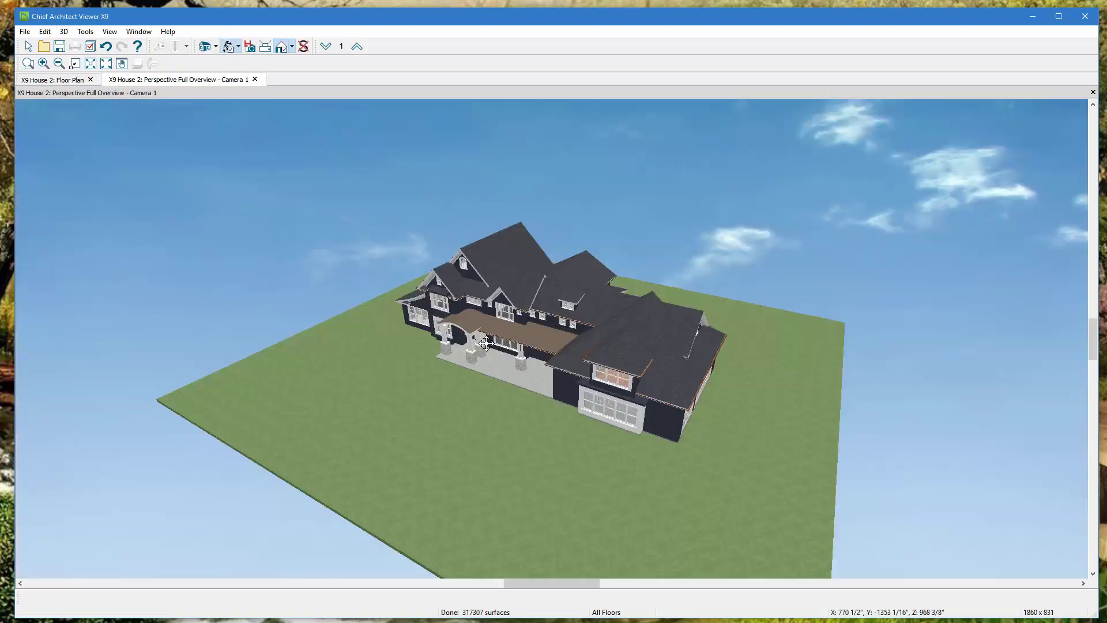
pyautogui.moveTo(486, 344); pyautogui.dragTo(375, 287)
pyautogui.scroll(10, 641, 316)
pyautogui.scroll(10, 640, 316)
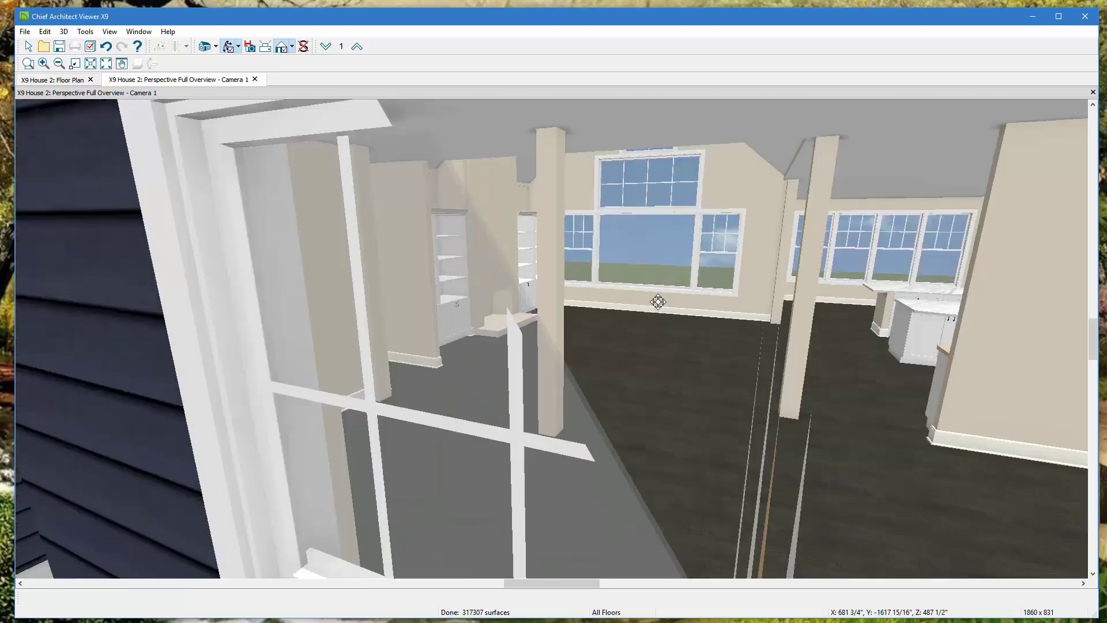
pyautogui.scroll(10, 605, 255)
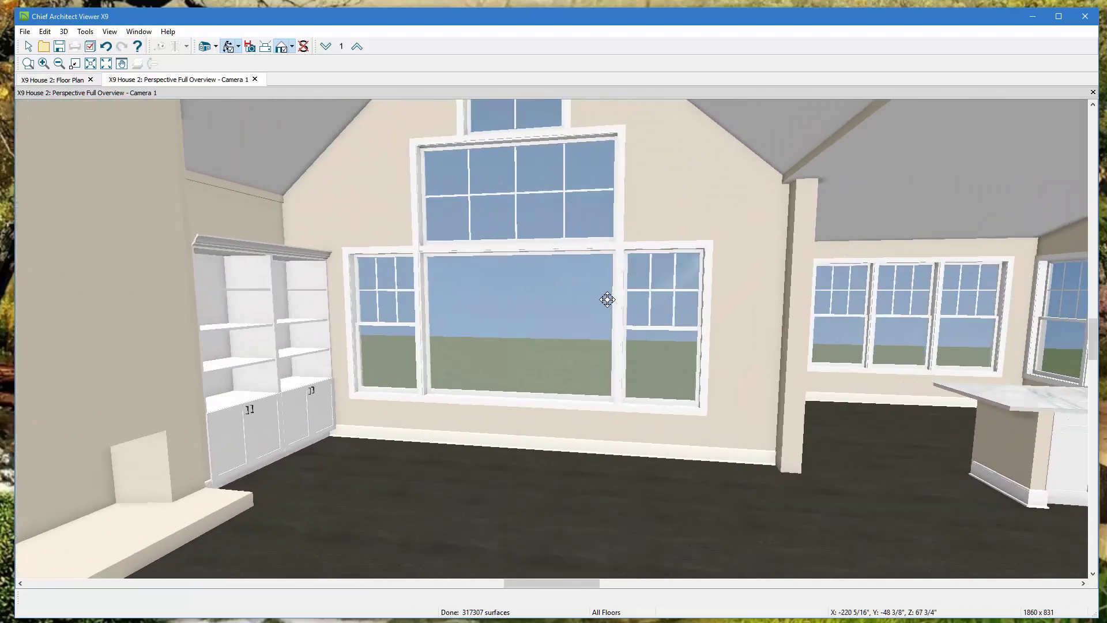
pyautogui.scroll(-15, 745, 340)
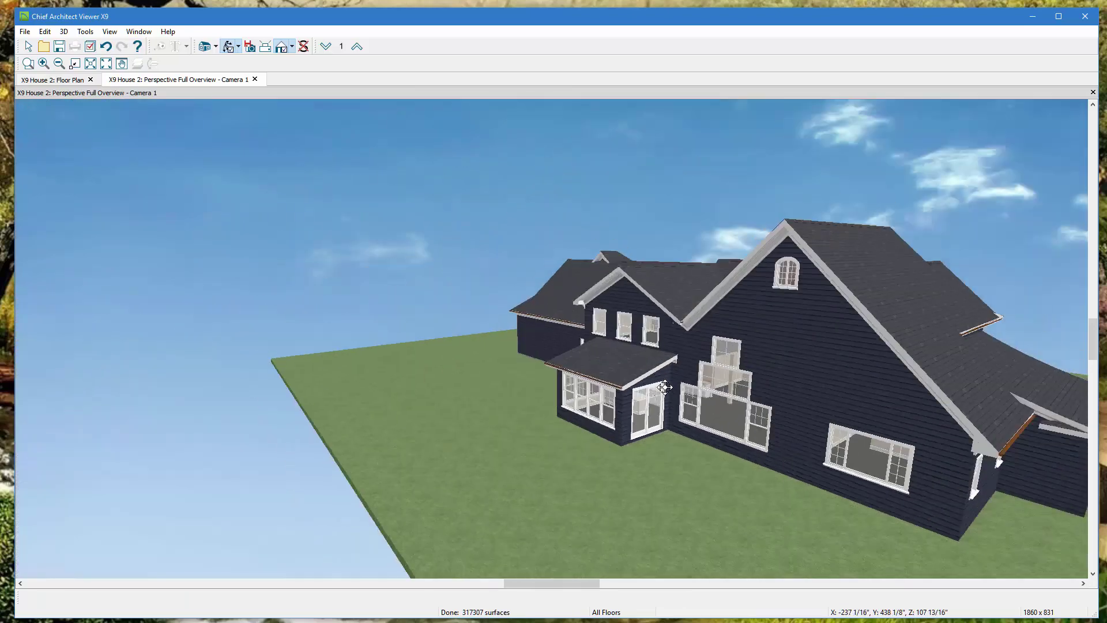
pyautogui.scroll(-5, 664, 386)
# Swing the overview around the garage end and porch side, then dock it beside the floor plan.
pyautogui.moveTo(605, 383); pyautogui.dragTo(882, 358)
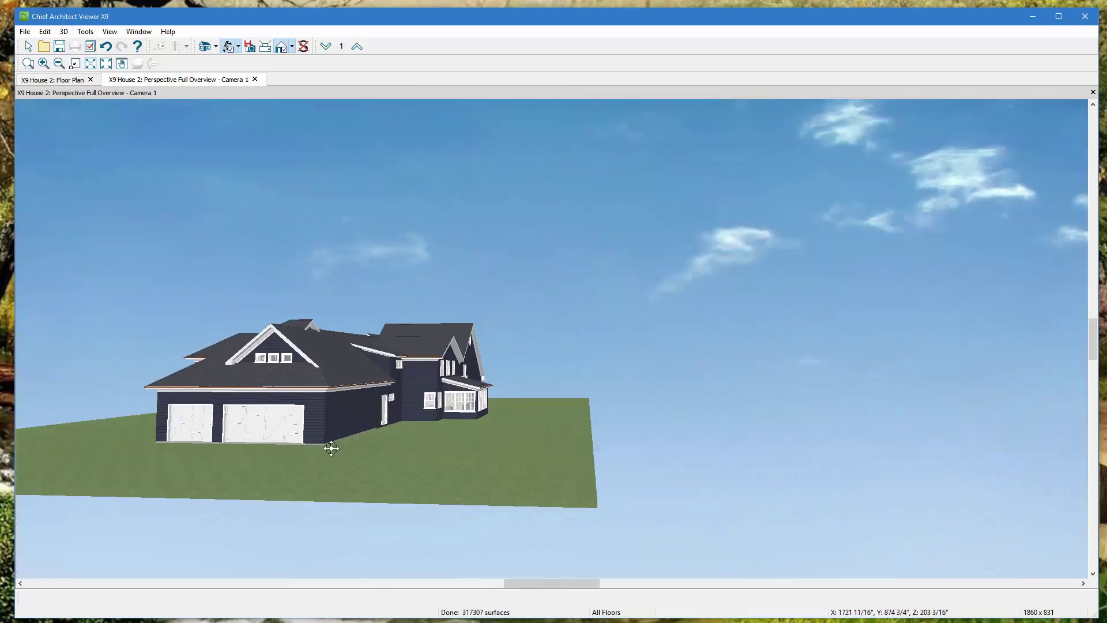
pyautogui.moveTo(332, 448); pyautogui.dragTo(429, 425)
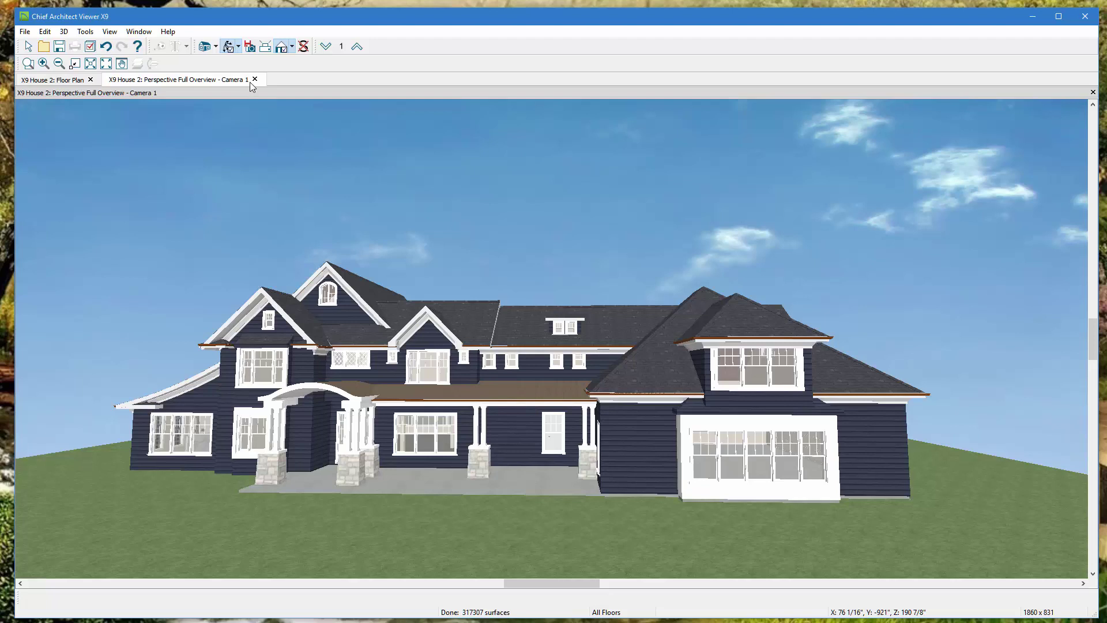
pyautogui.moveTo(202, 83); pyautogui.dragTo(1009, 236)
pyautogui.scroll(-5, 830, 378)
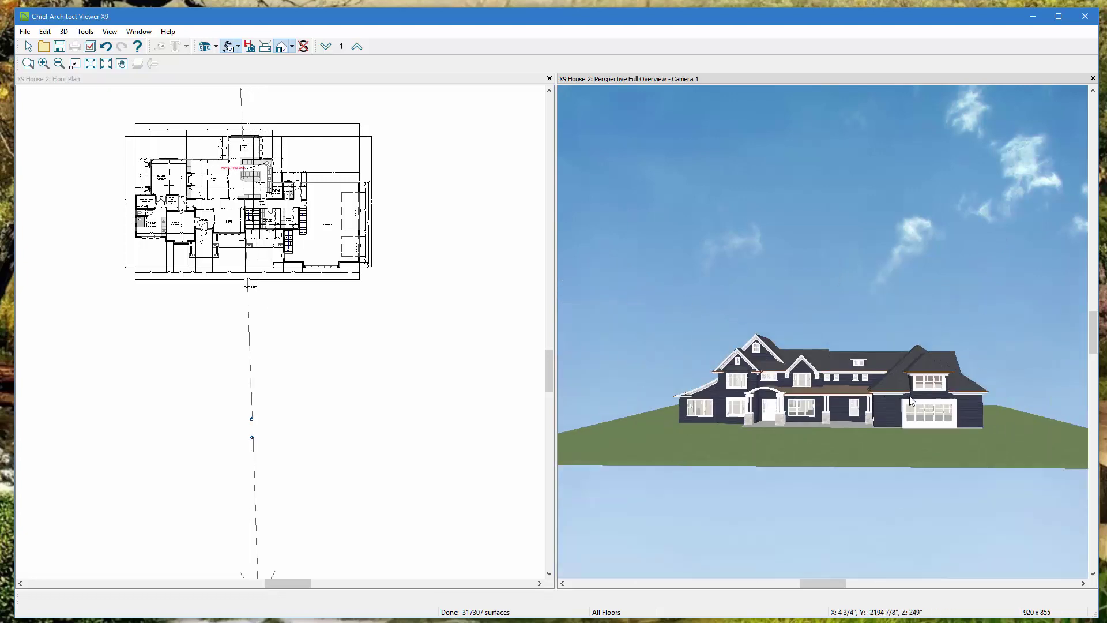
# Zoom the plan onto the MOVE THIS SINK kitchen, orbit the 3D pane, then close it.
pyautogui.scroll(3, 821, 400)
pyautogui.scroll(6, 211, 321)
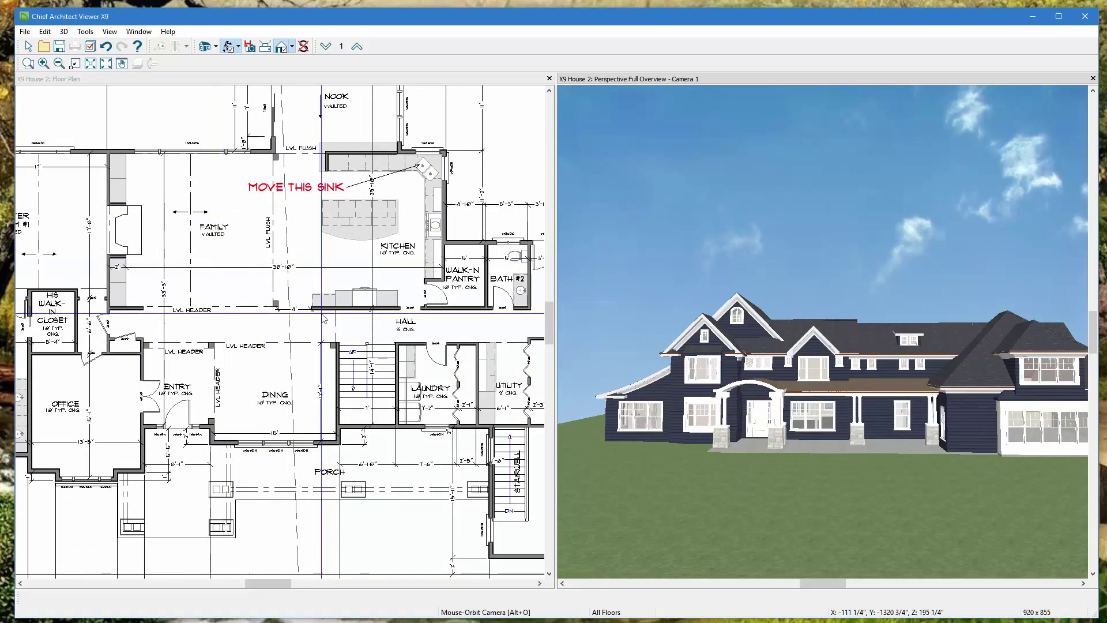
pyautogui.scroll(5, 427, 179)
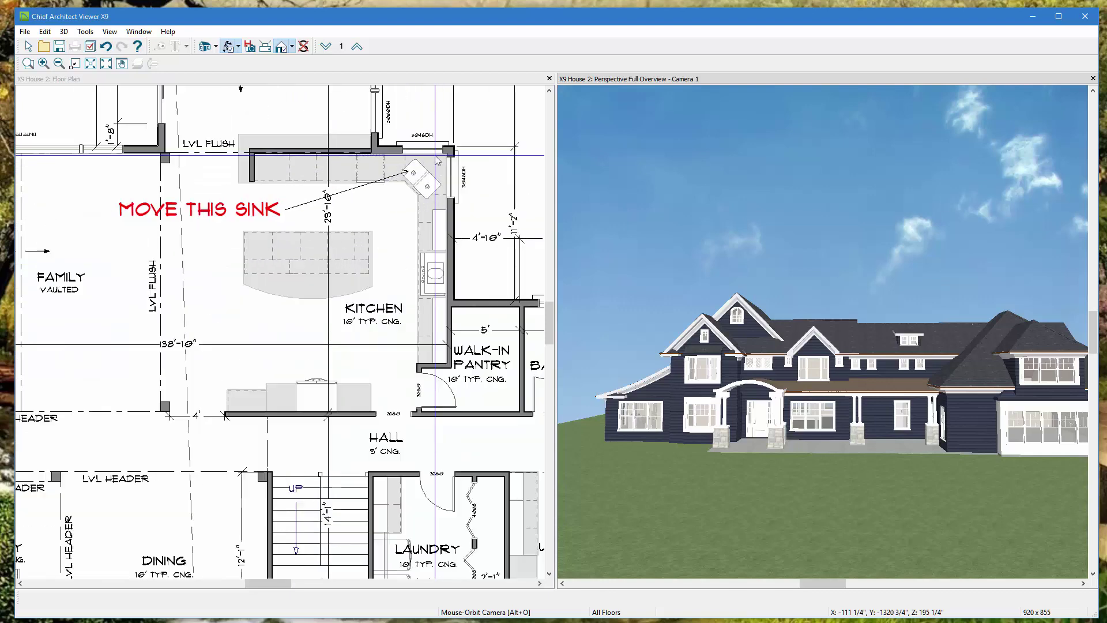
pyautogui.scroll(-6, 405, 197)
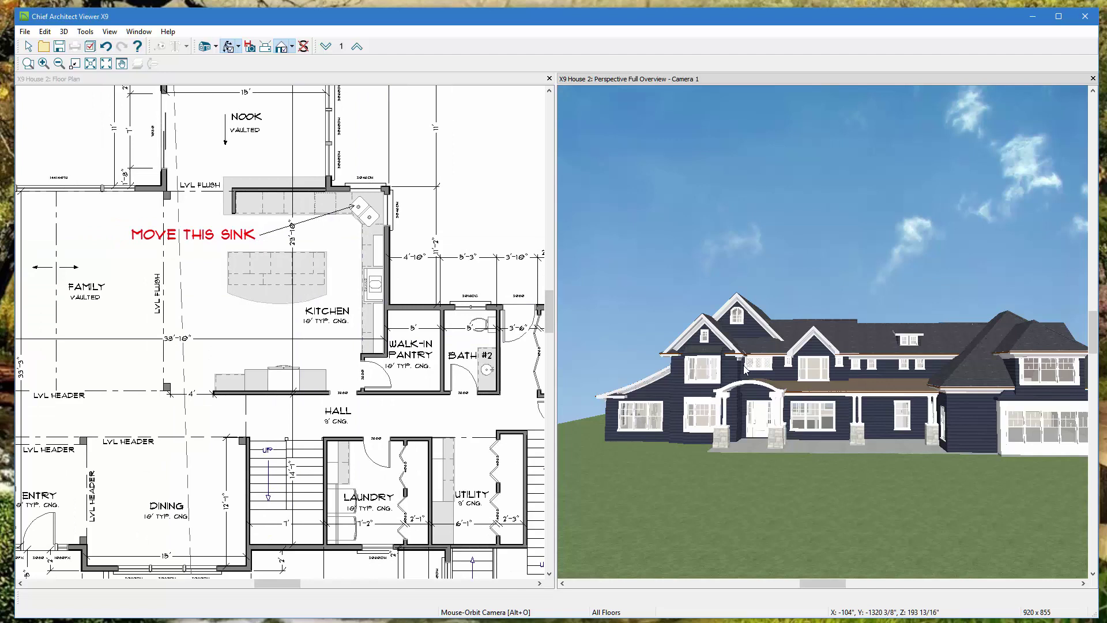
pyautogui.moveTo(709, 413); pyautogui.dragTo(777, 407)
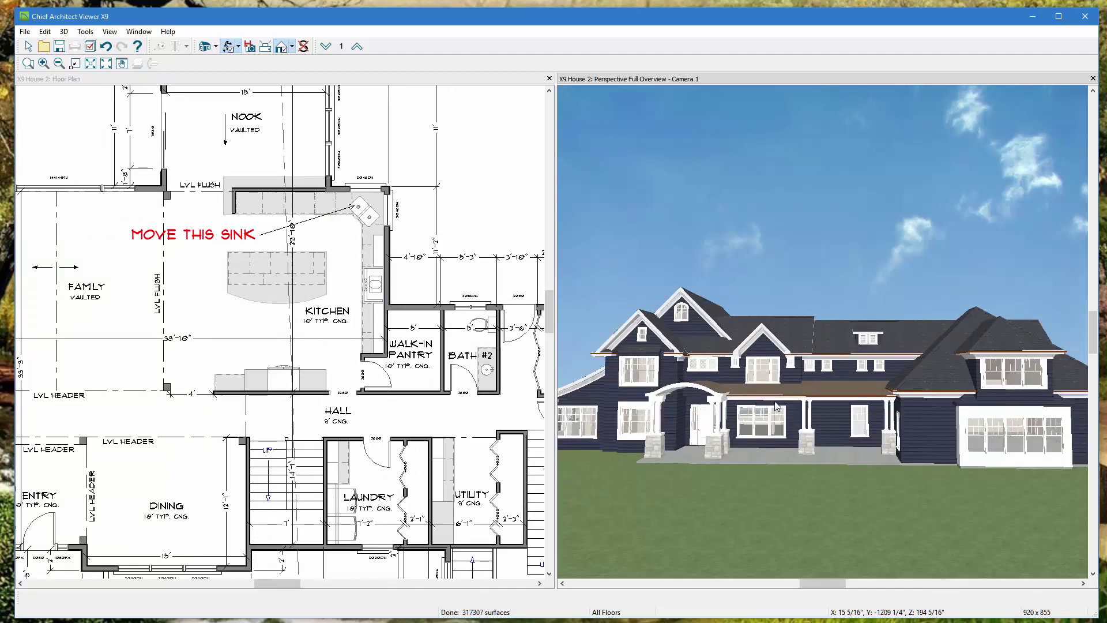
pyautogui.click(1092, 79)
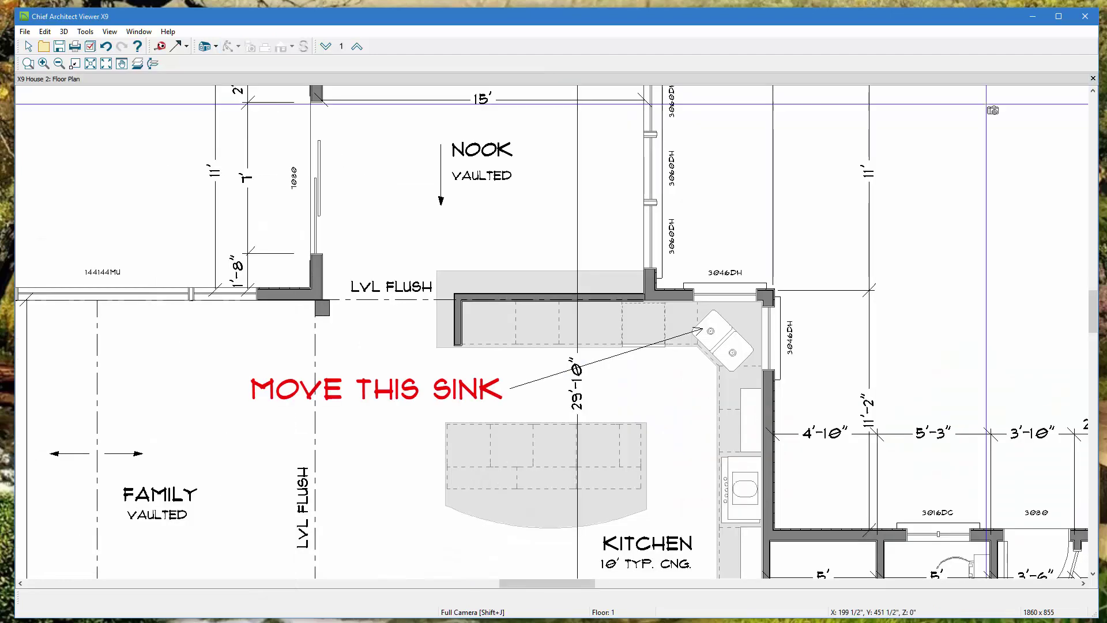
# Zoom out to the whole Floor 1 plan and open the camera view type list.
pyautogui.scroll(-3, 385, 218)
pyautogui.scroll(-2, 385, 218)
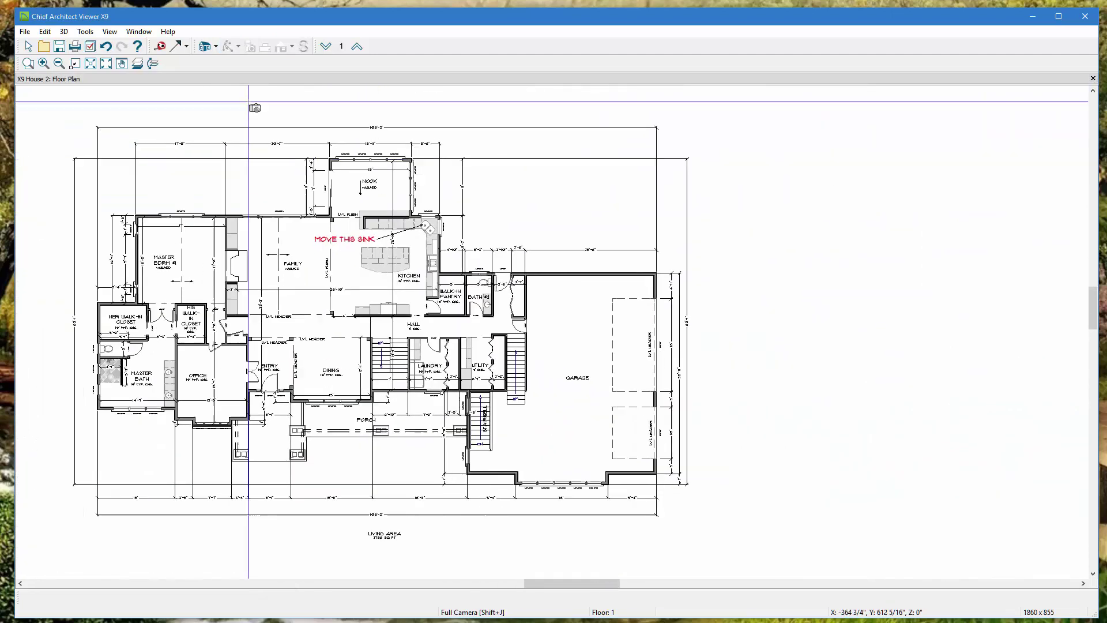
pyautogui.click(216, 46)
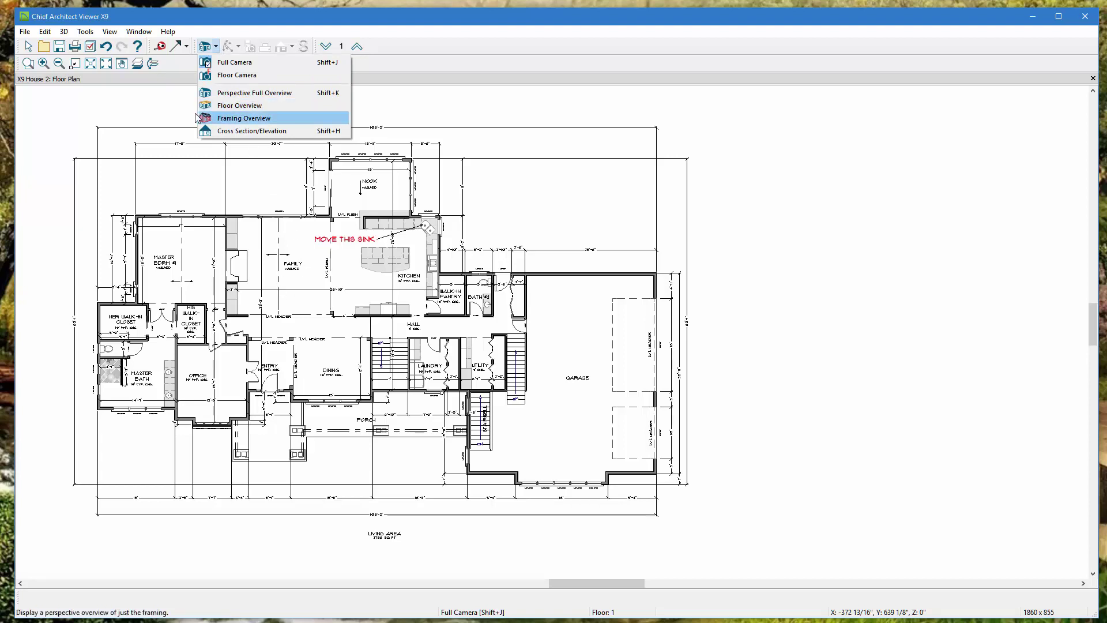
pyautogui.click(236, 107)
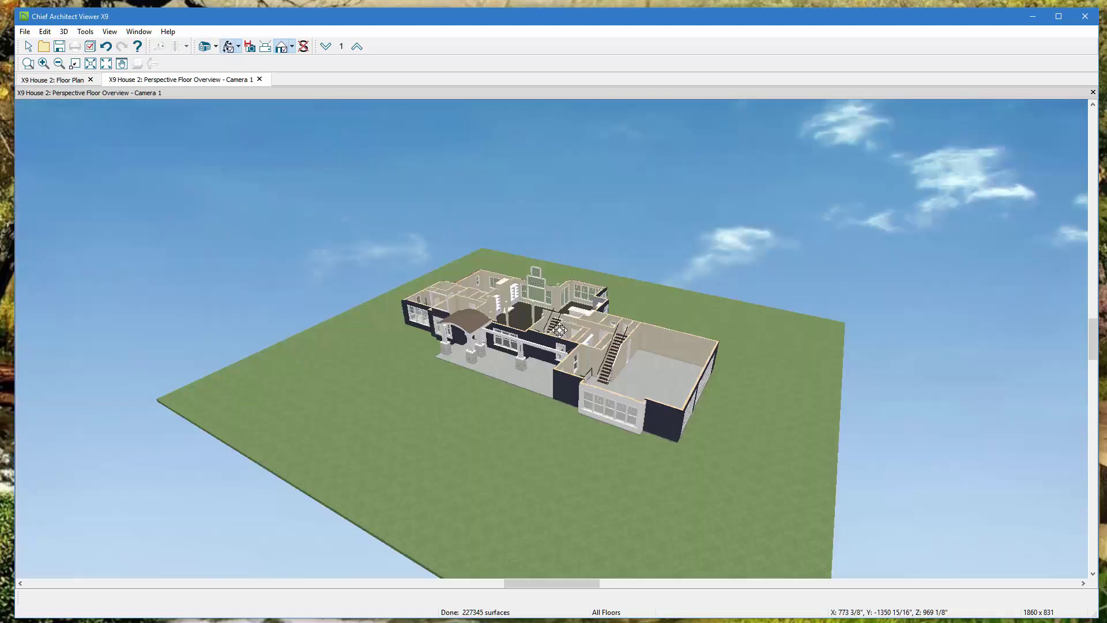
pyautogui.scroll(3, 560, 329)
pyautogui.moveTo(518, 323); pyautogui.dragTo(415, 269)
pyautogui.scroll(2, 478, 313)
pyautogui.click(260, 79)
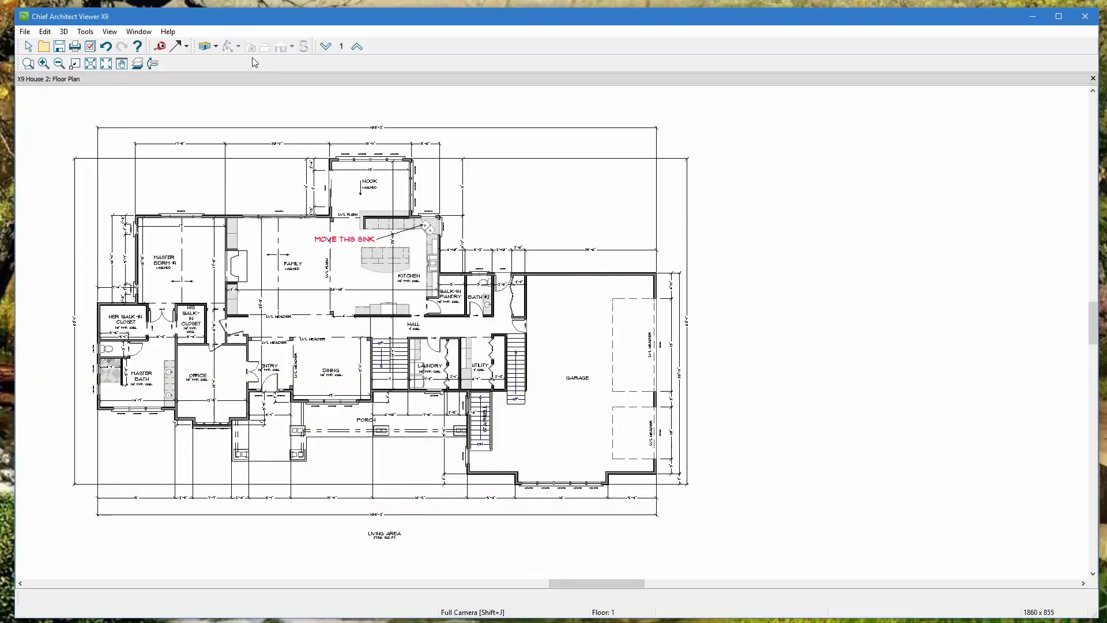
# Open a Perspective Framing Overview, orbit the wood framing from side to front, then close it.
pyautogui.click(217, 48)
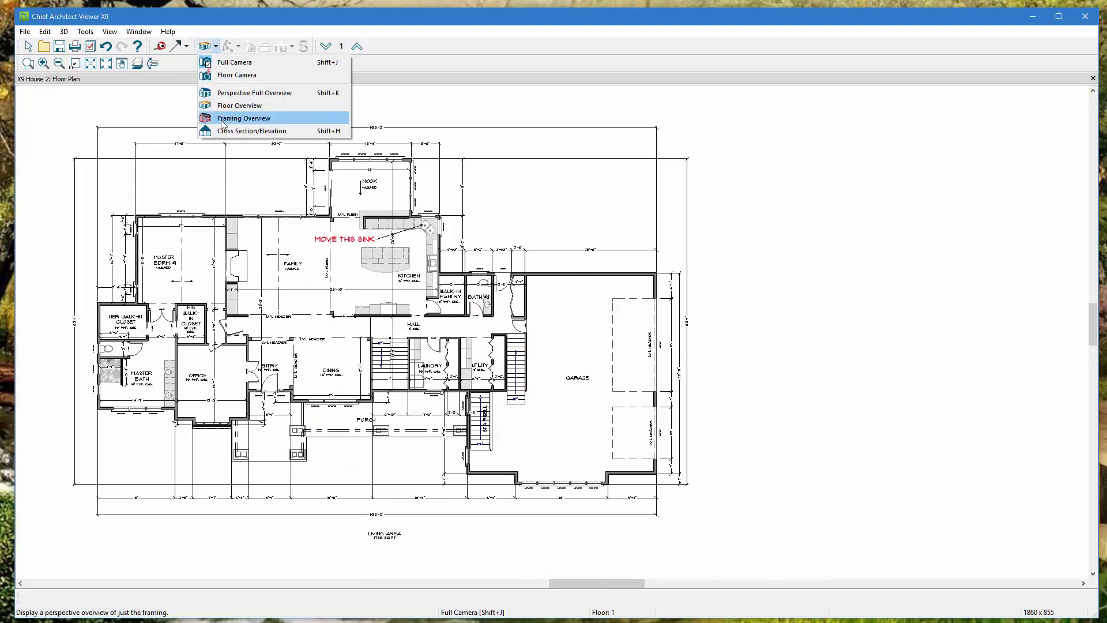
pyautogui.click(250, 119)
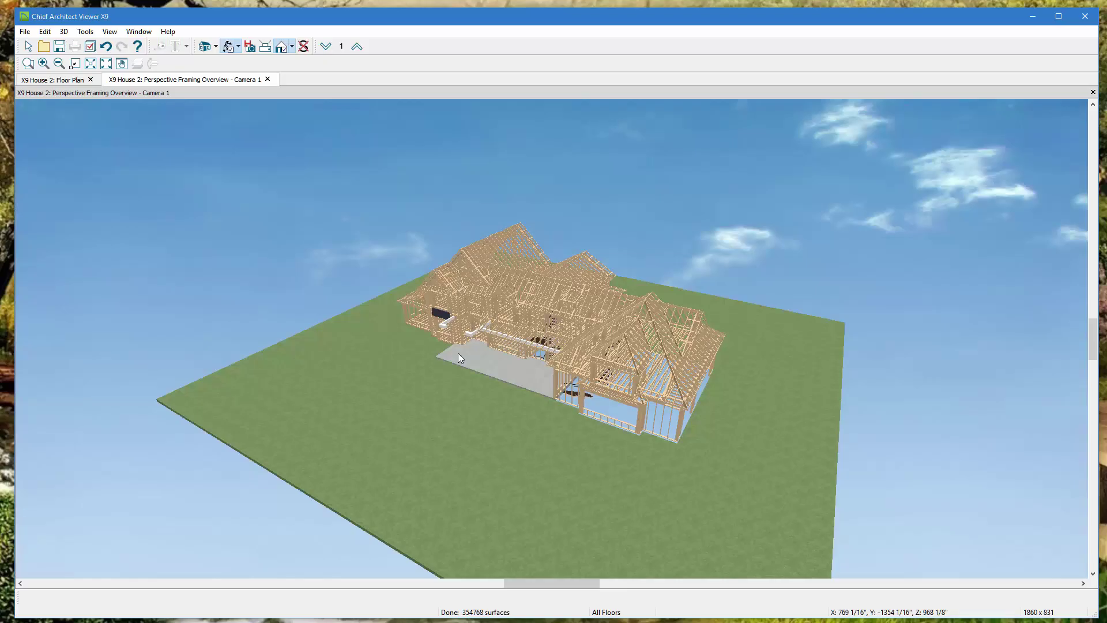
pyautogui.scroll(6, 510, 337)
pyautogui.moveTo(511, 337); pyautogui.dragTo(881, 281)
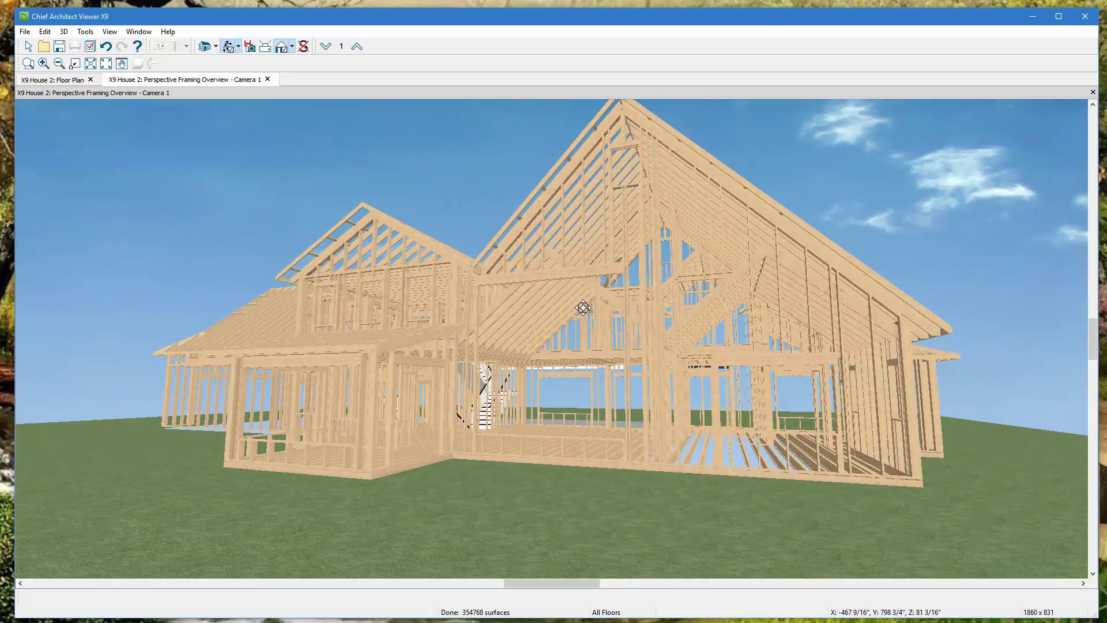
pyautogui.moveTo(701, 271); pyautogui.dragTo(243, 312)
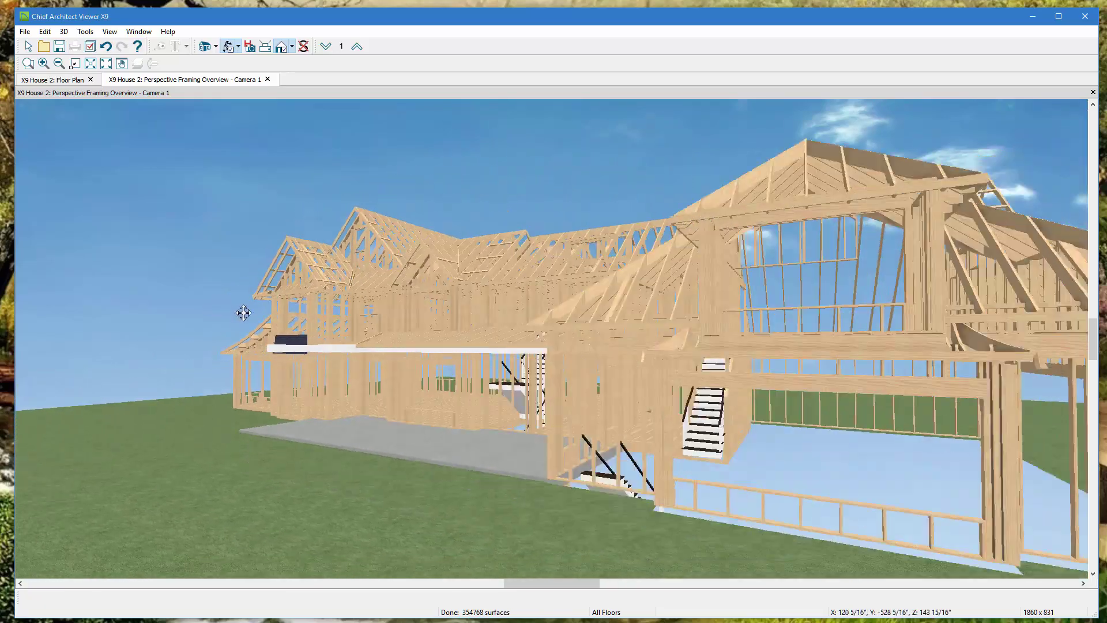
pyautogui.click(267, 79)
# Place an elevation line aimed at the house front from below the plan.
pyautogui.click(215, 46)
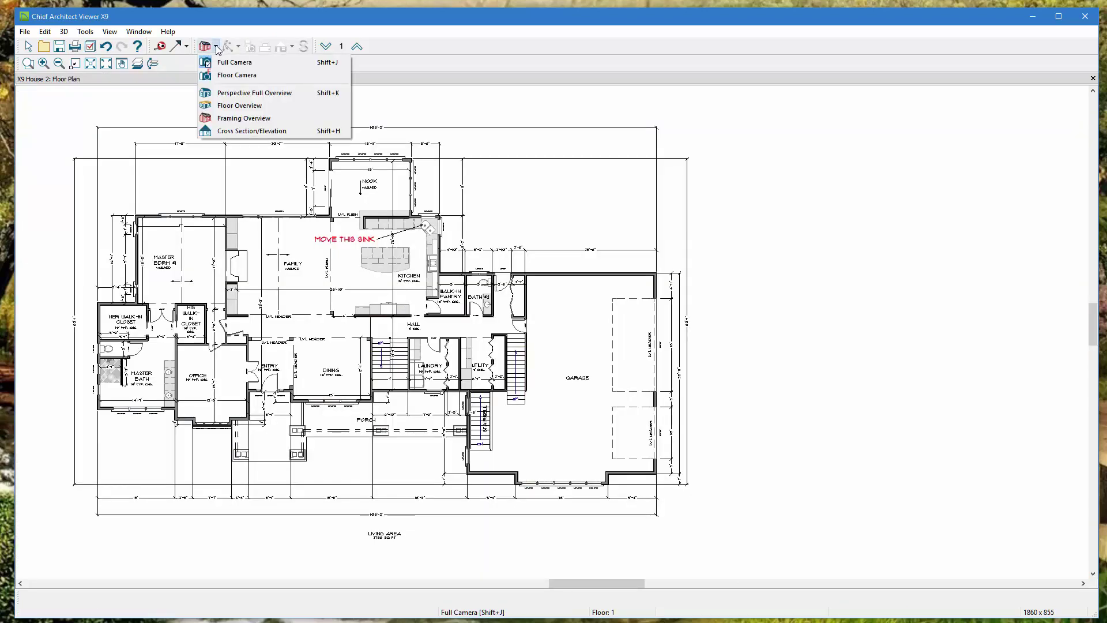
pyautogui.click(234, 130)
pyautogui.scroll(-3, 406, 237)
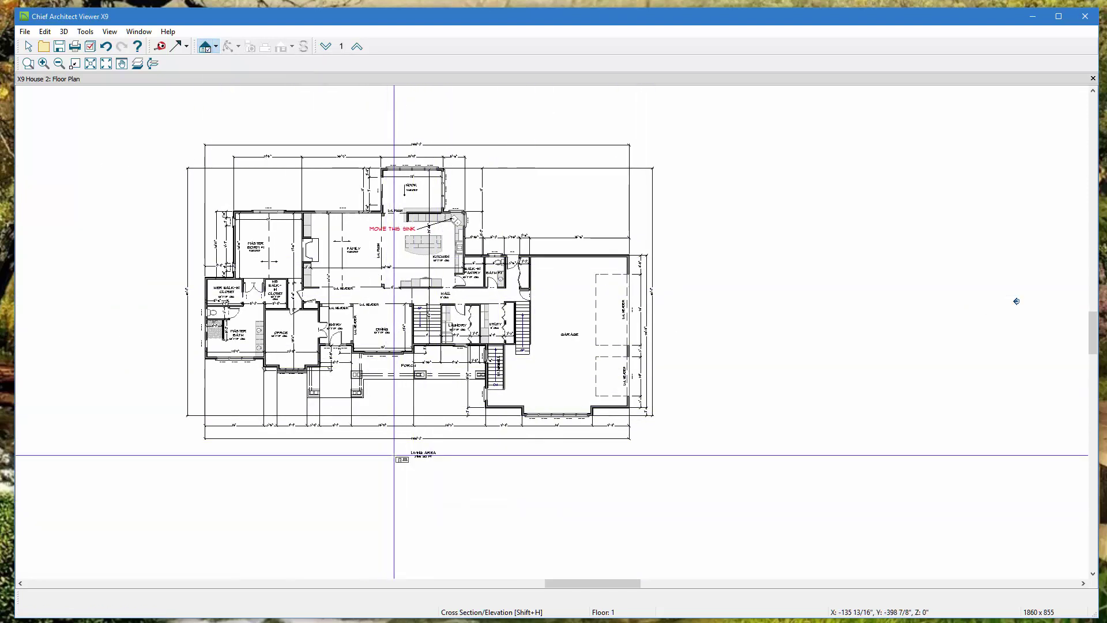
pyautogui.moveTo(421, 542); pyautogui.dragTo(424, 513)
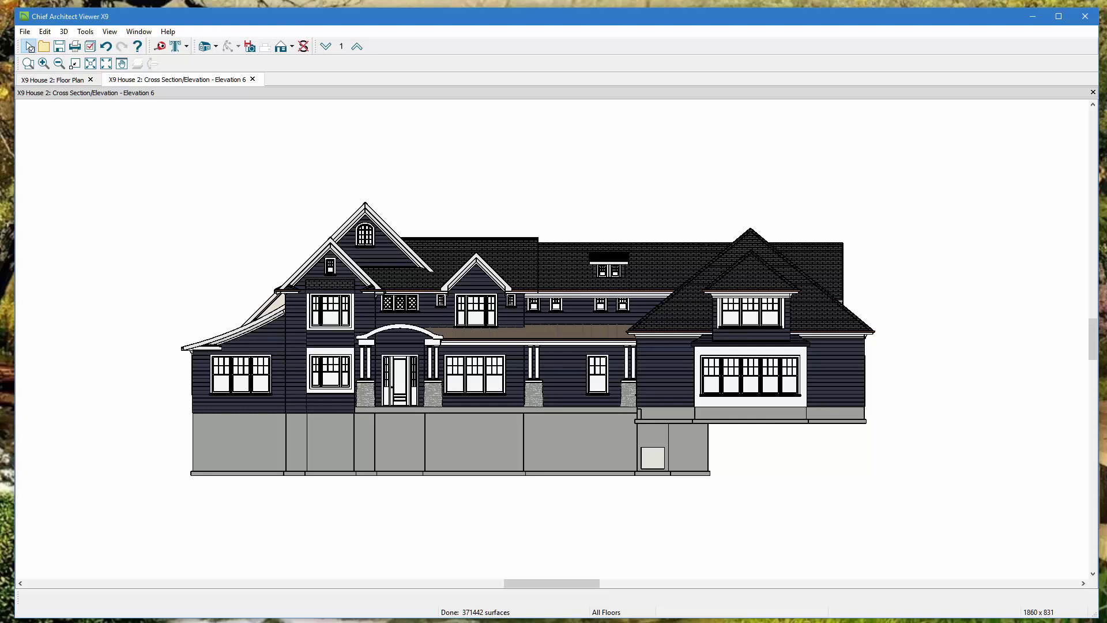
# Review Elevation 6, close it, and zoom the plan in on the kitchen sink.
pyautogui.scroll(1, 540, 391)
pyautogui.scroll(2, 540, 391)
pyautogui.scroll(-1, 531, 390)
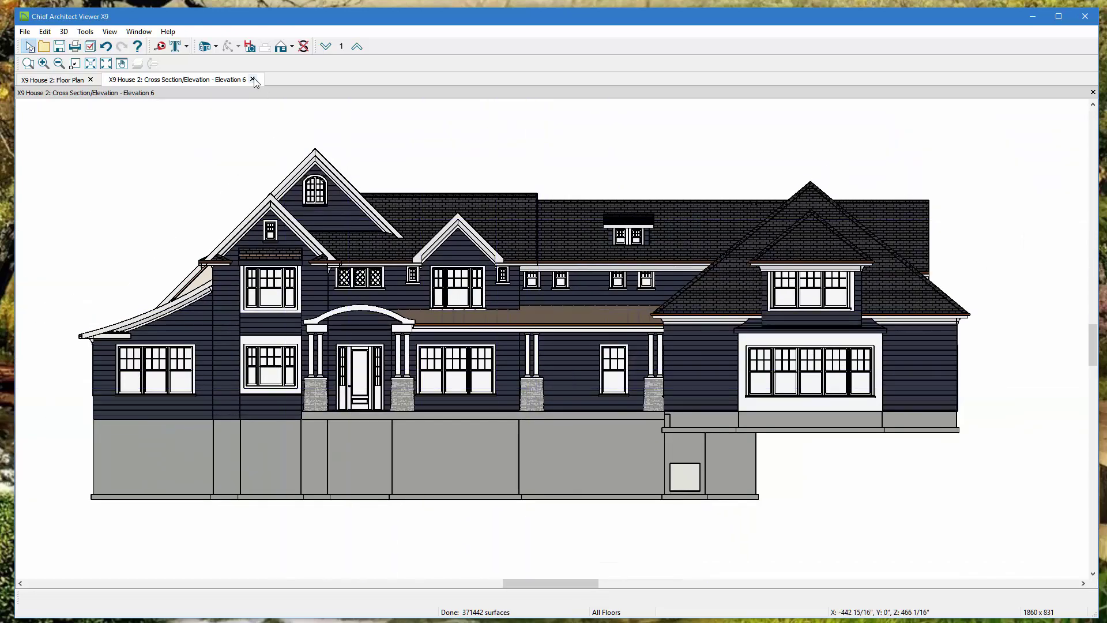
pyautogui.click(252, 79)
pyautogui.scroll(4, 470, 231)
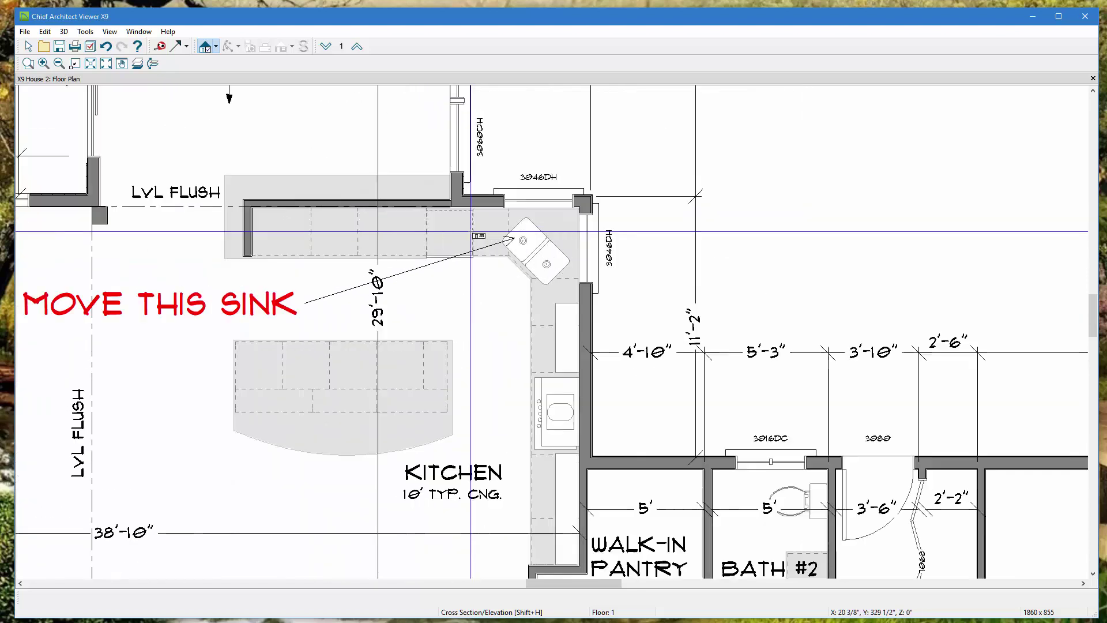
# Create a cross section through the house beside the kitchen sink.
pyautogui.scroll(-3, 470, 231)
pyautogui.scroll(3, 480, 338)
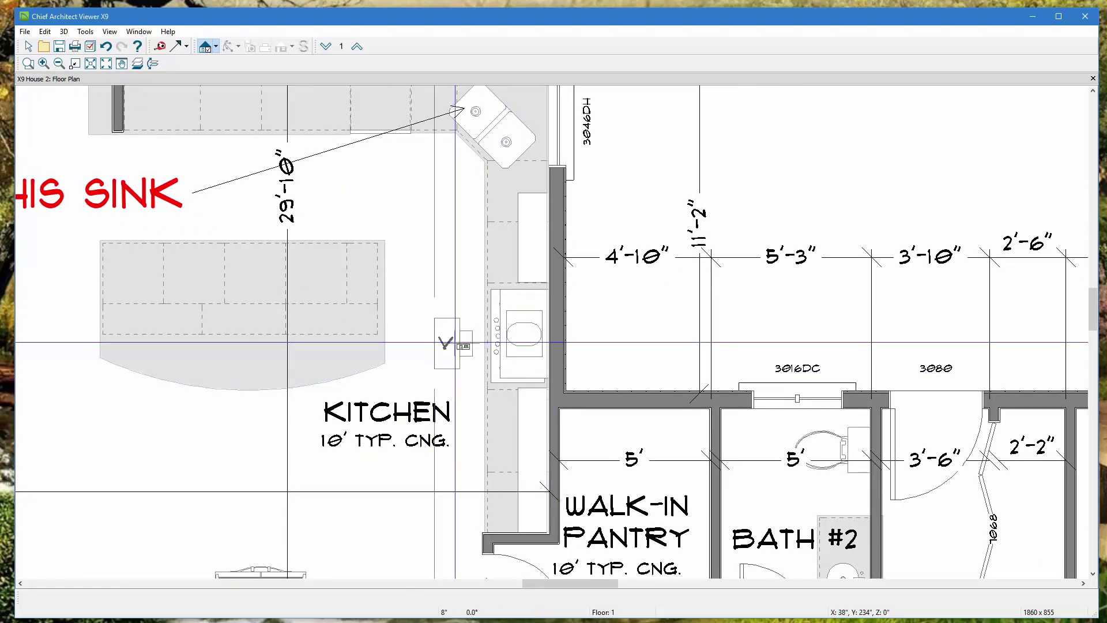
pyautogui.click(553, 344)
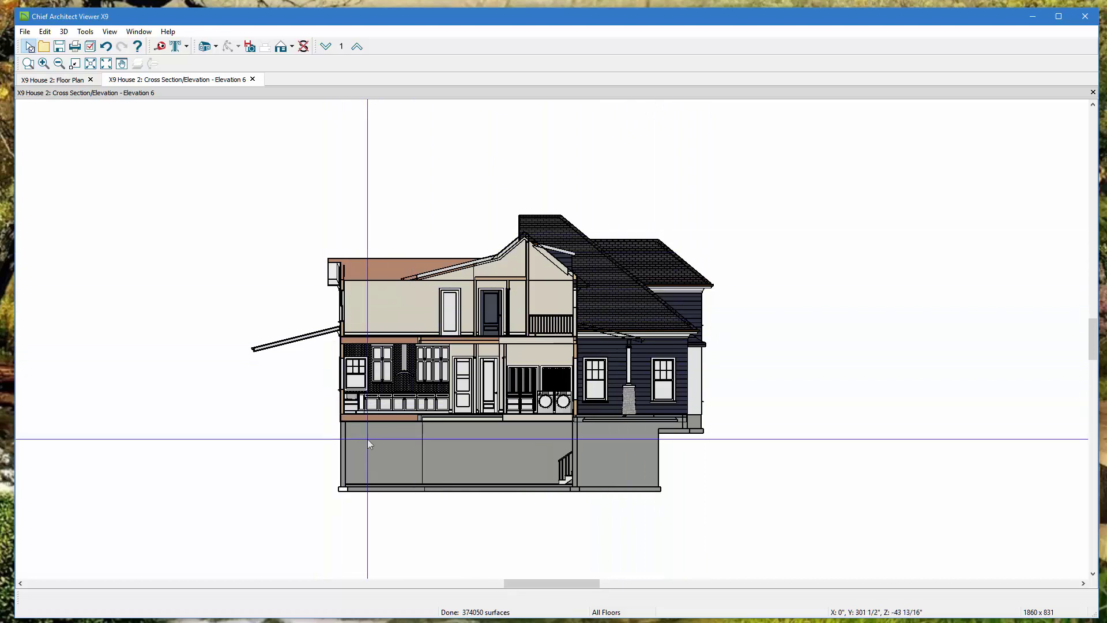
# Close Elevation 6, cut and view a stairwell cross section, then close it and zoom out.
pyautogui.click(252, 79)
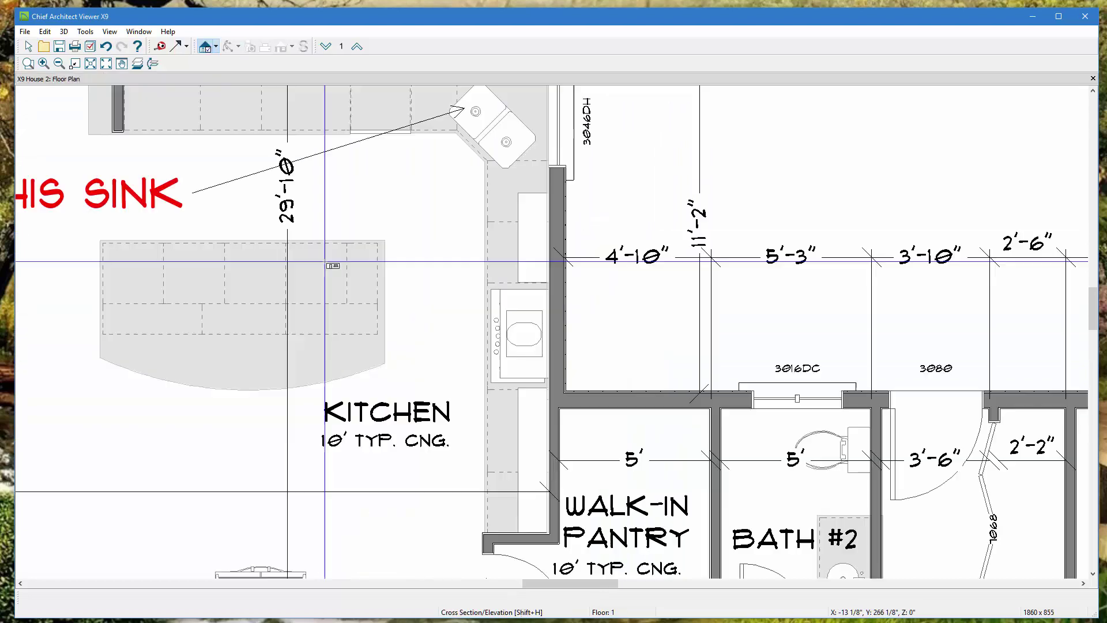
pyautogui.scroll(-5, 572, 346)
pyautogui.scroll(5, 543, 399)
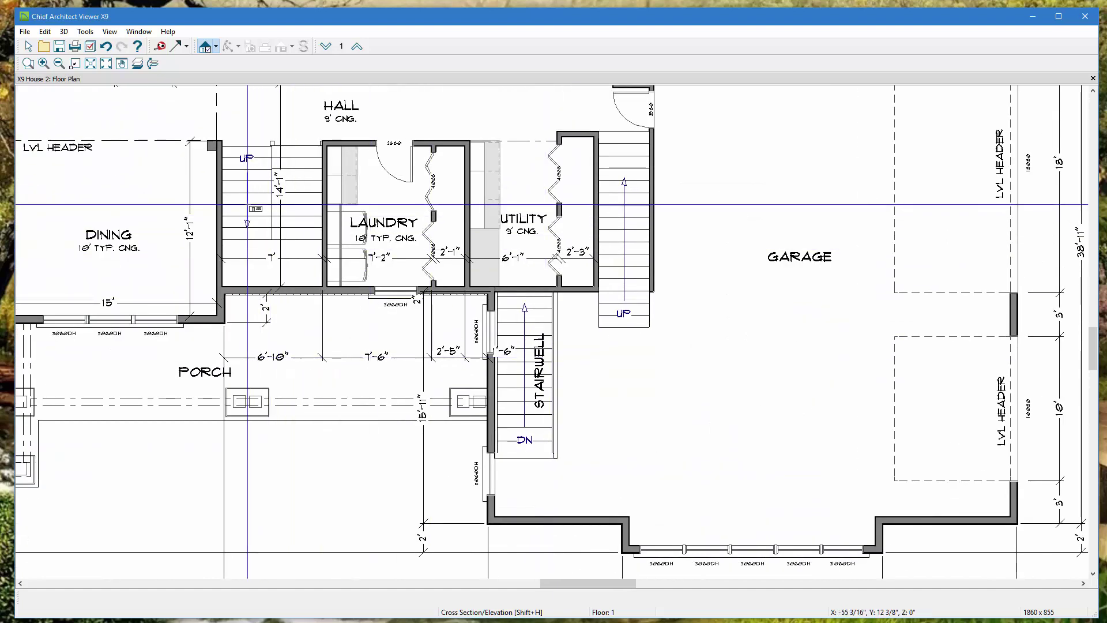
pyautogui.moveTo(248, 204); pyautogui.dragTo(302, 207)
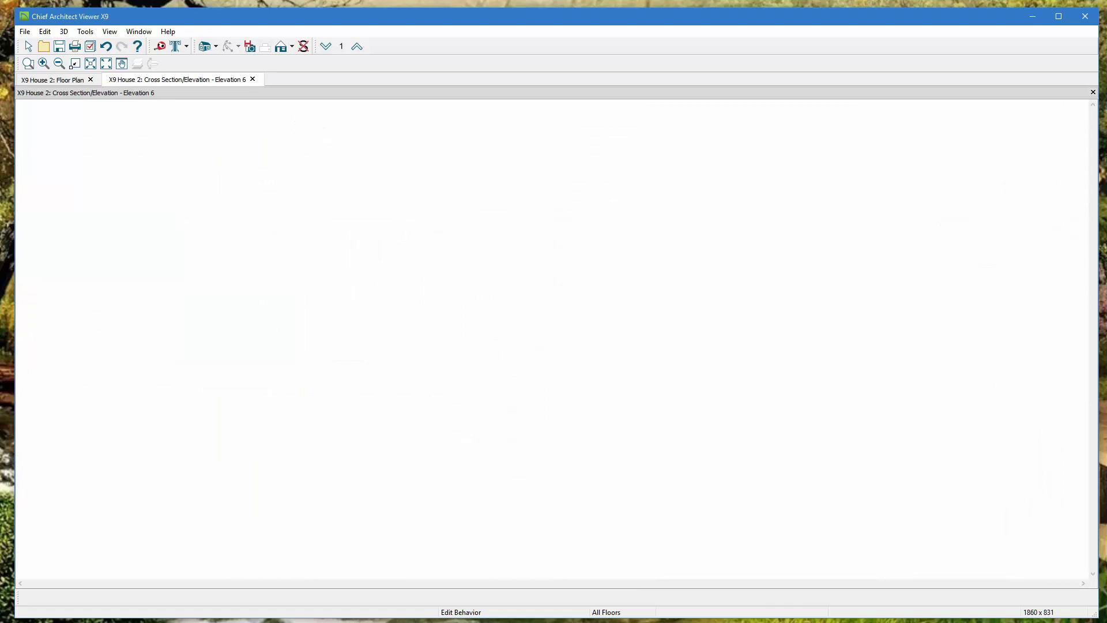
pyautogui.scroll(4, 588, 378)
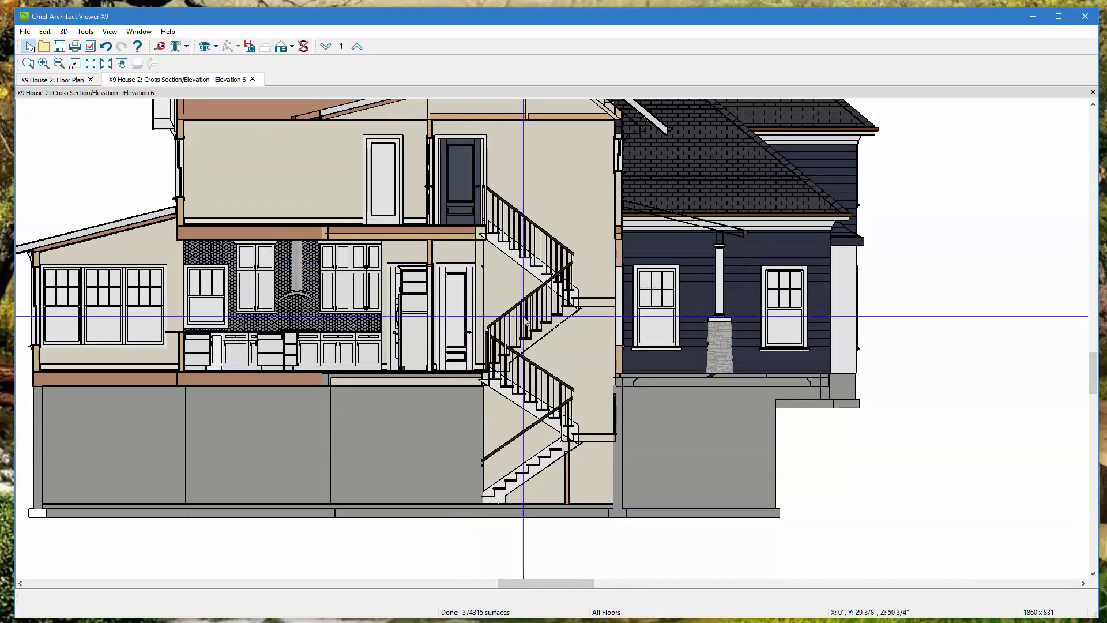
pyautogui.click(253, 80)
pyautogui.scroll(-3, 364, 248)
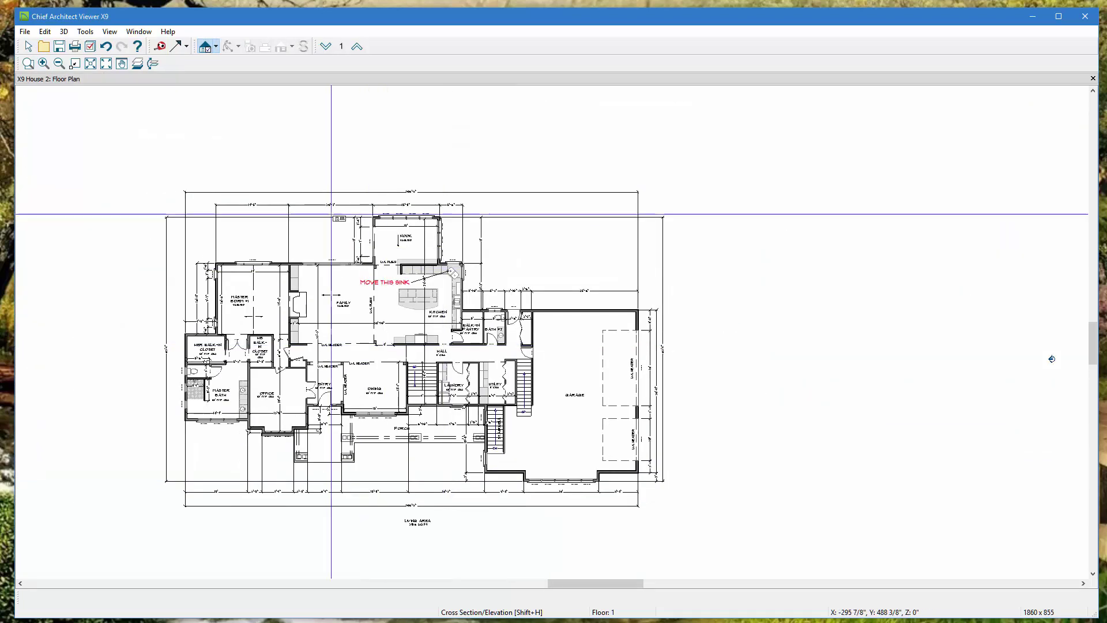
# Step through Floors 2, 1 and 0 and back up, ending on the Floor 2 plan.
pyautogui.scroll(2, 346, 207)
pyautogui.scroll(2, 432, 223)
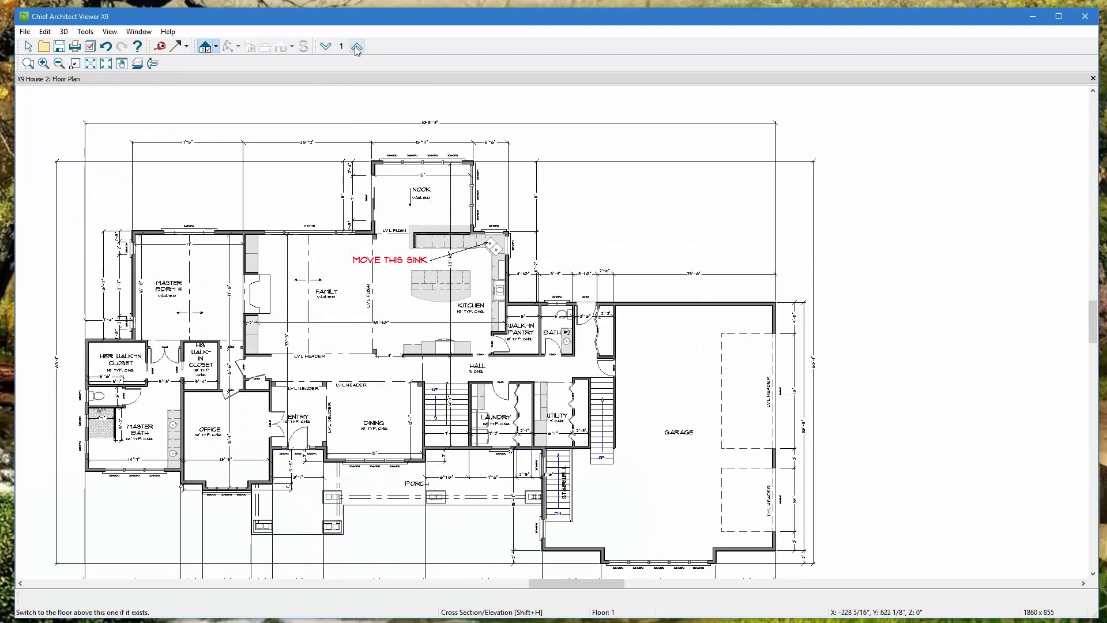
pyautogui.click(357, 47)
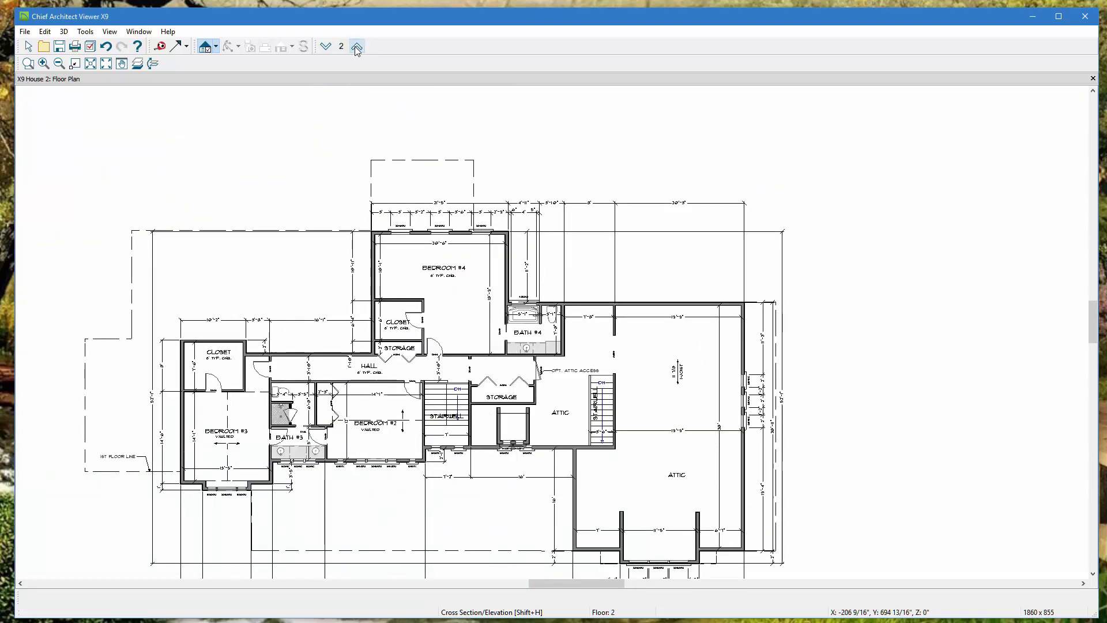
pyautogui.click(325, 47)
pyautogui.click(326, 48)
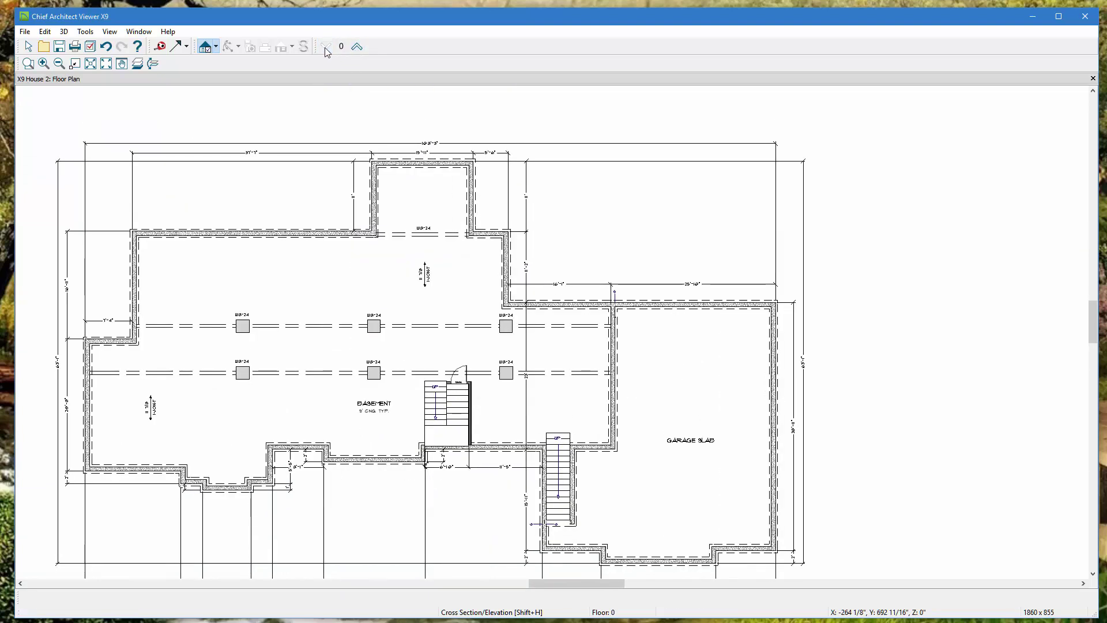
pyautogui.click(357, 49)
pyautogui.click(358, 49)
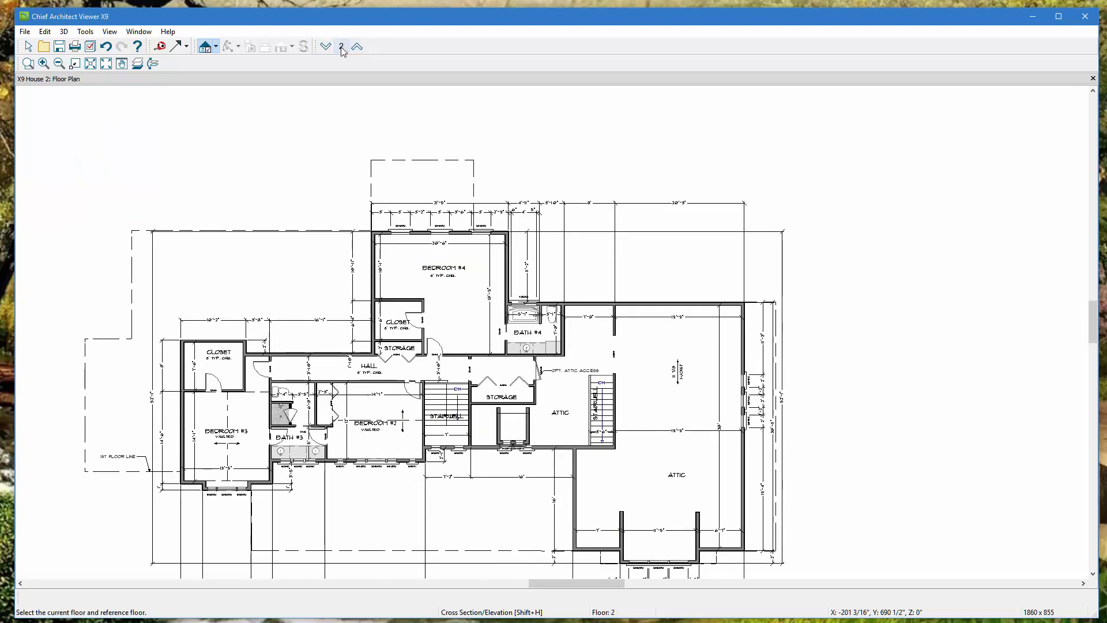
pyautogui.click(217, 47)
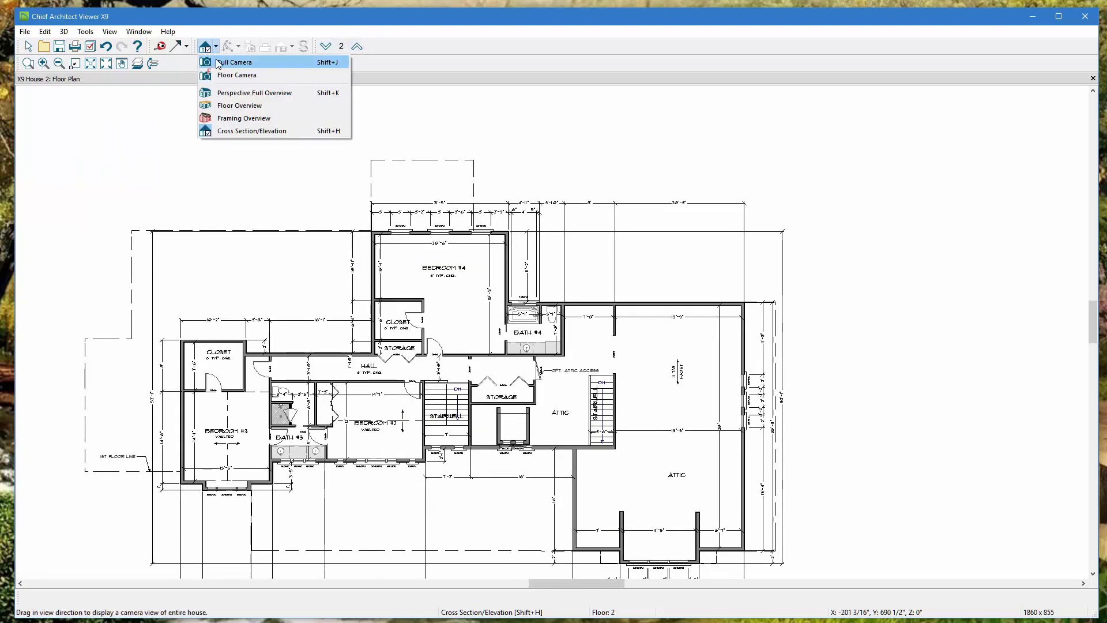
# Place a Full Camera just below Opt. Attic Access on the Floor 2 plan.
pyautogui.click(236, 64)
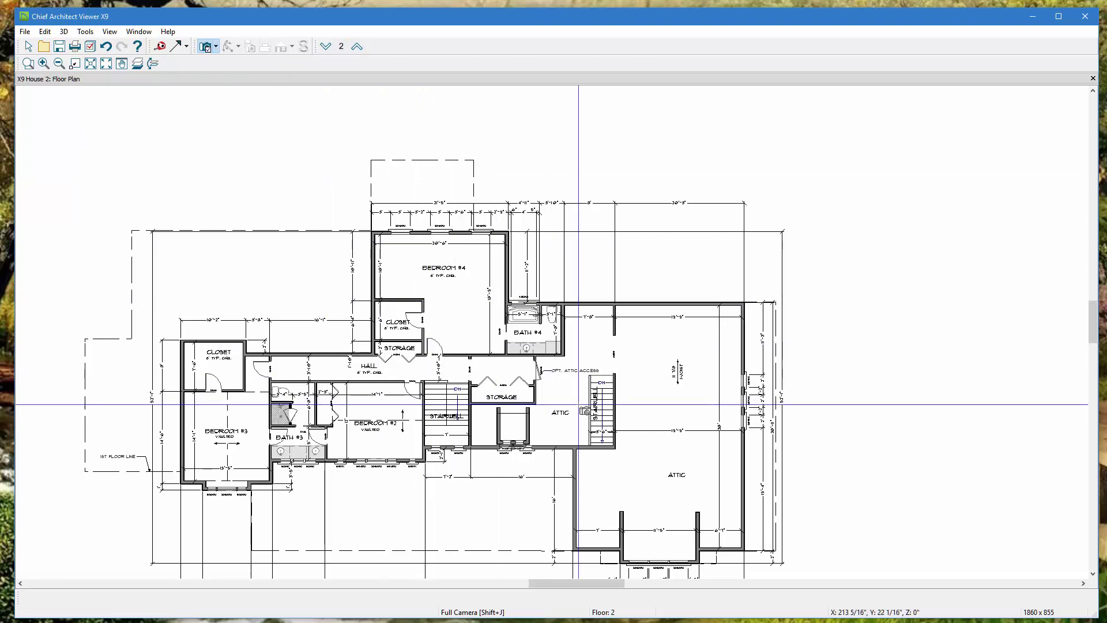
pyautogui.scroll(3, 600, 404)
pyautogui.scroll(2, 588, 405)
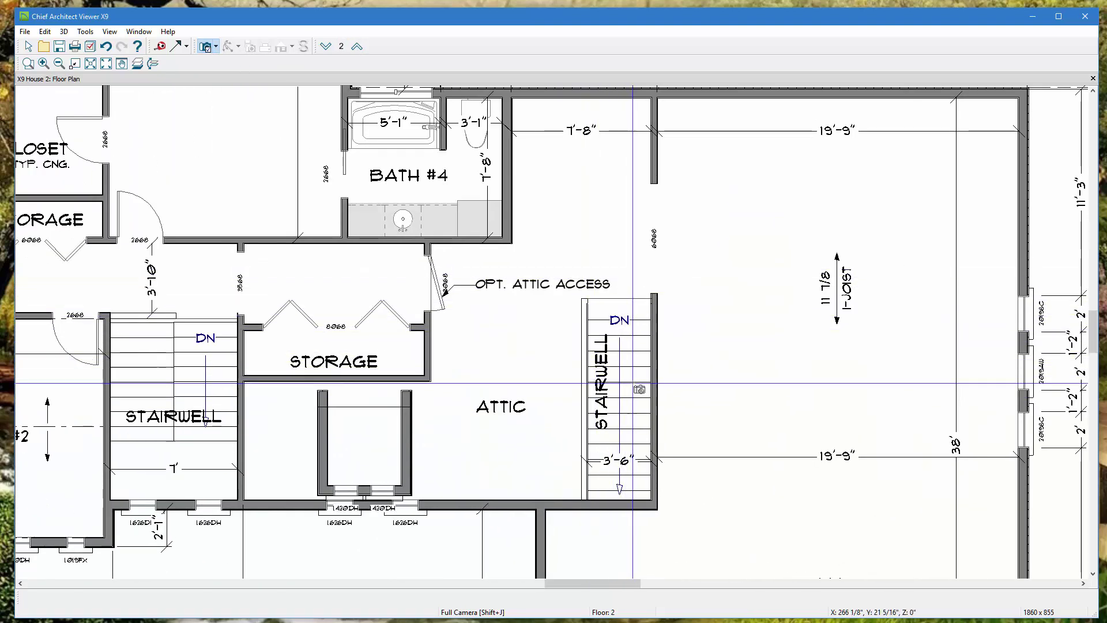
pyautogui.moveTo(629, 297); pyautogui.dragTo(619, 272)
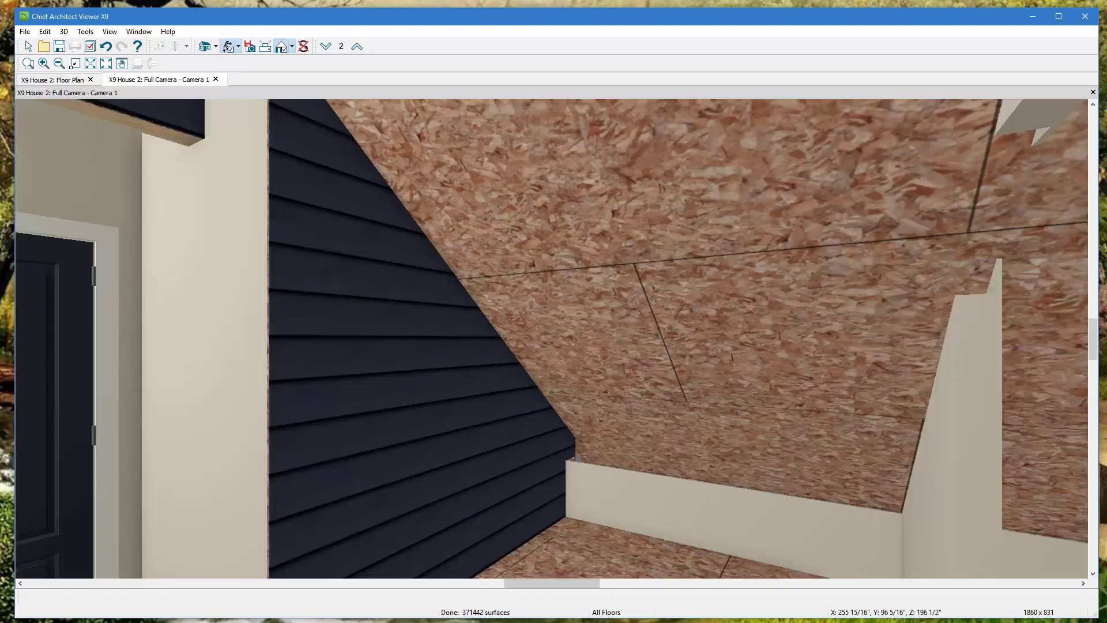
# Turn the camera view left, move forward through the doorway, then close the camera view.
pyautogui.moveTo(735, 319); pyautogui.dragTo(477, 300)
pyautogui.moveTo(536, 367); pyautogui.dragTo(506, 353)
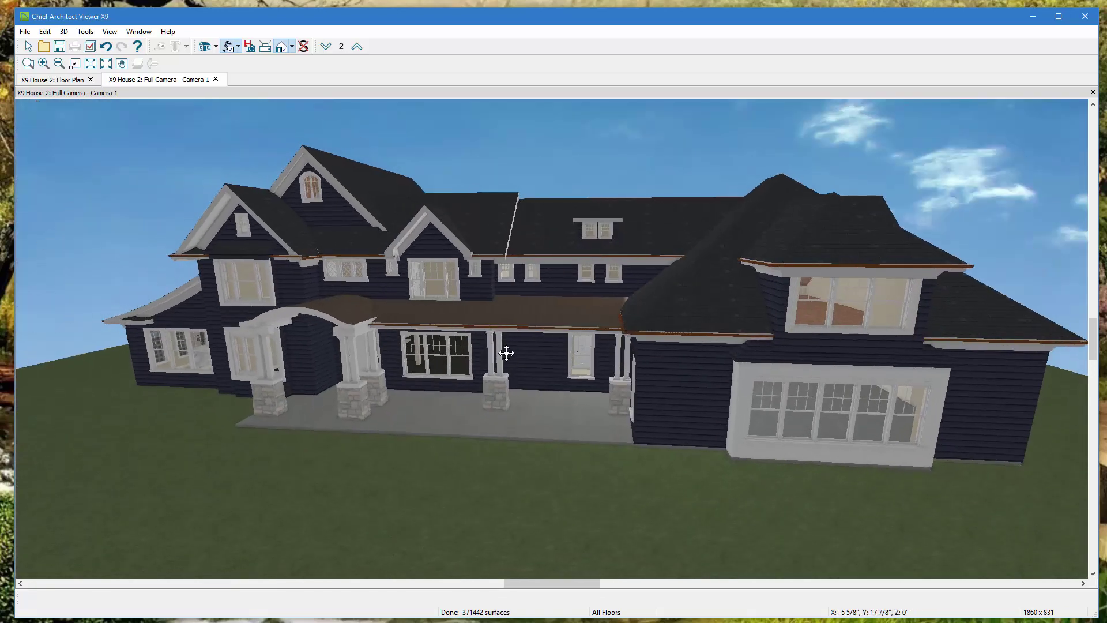
pyautogui.click(216, 81)
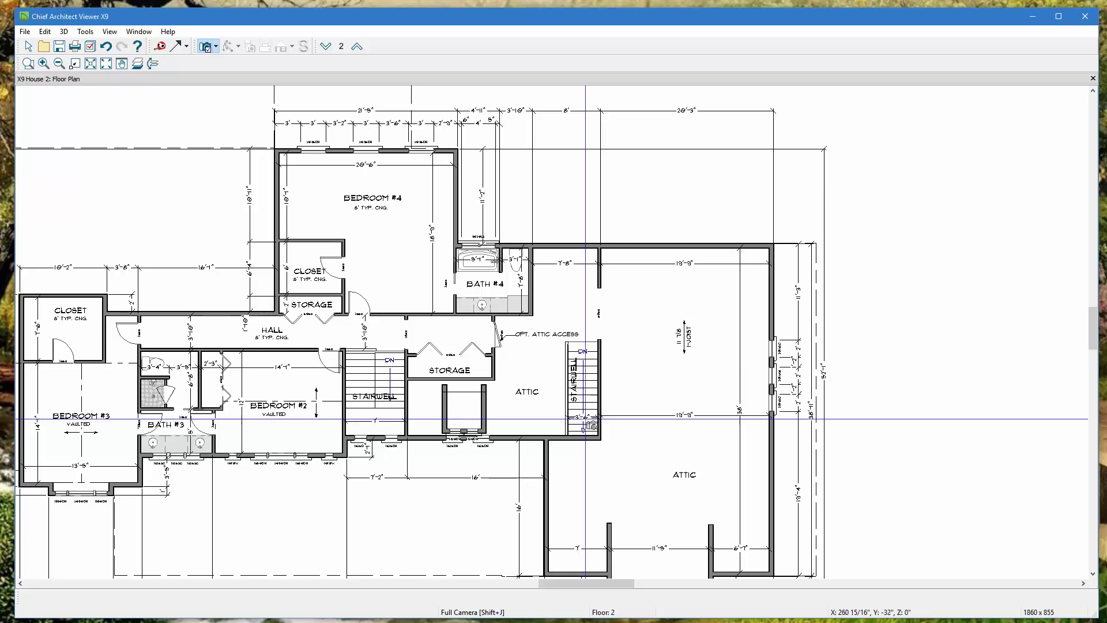
# Aim a Full Camera at the Bath #4 vanity, look around, close it and zoom back out.
pyautogui.scroll(3, 487, 226)
pyautogui.moveTo(609, 213); pyautogui.dragTo(577, 242)
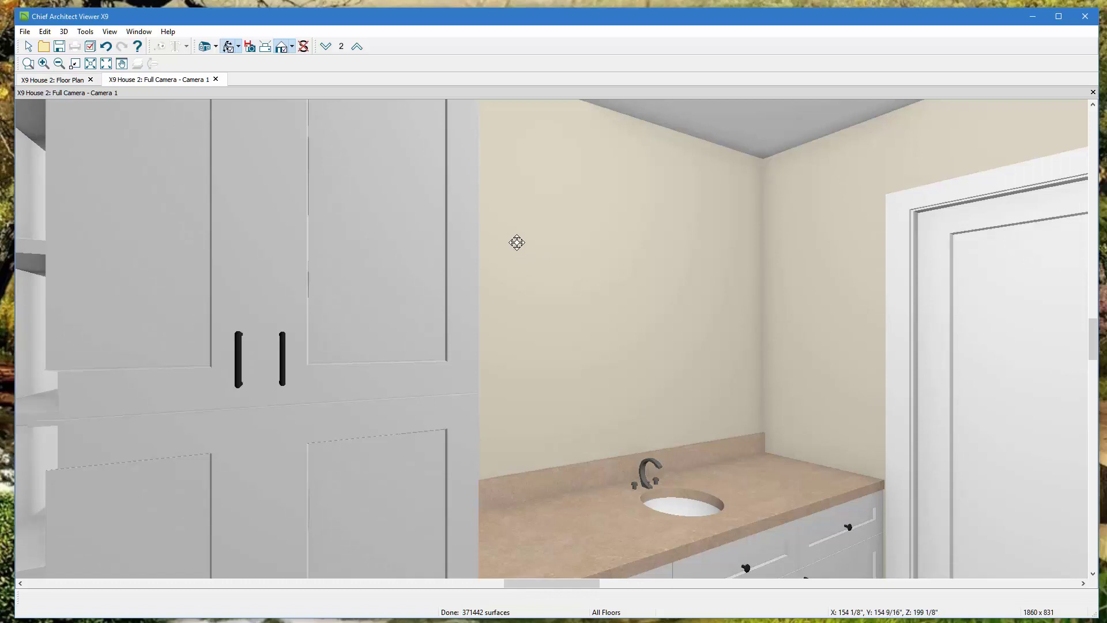
pyautogui.moveTo(438, 173); pyautogui.dragTo(440, 150)
pyautogui.click(216, 80)
pyautogui.scroll(-6, 704, 225)
pyautogui.scroll(-1, 700, 222)
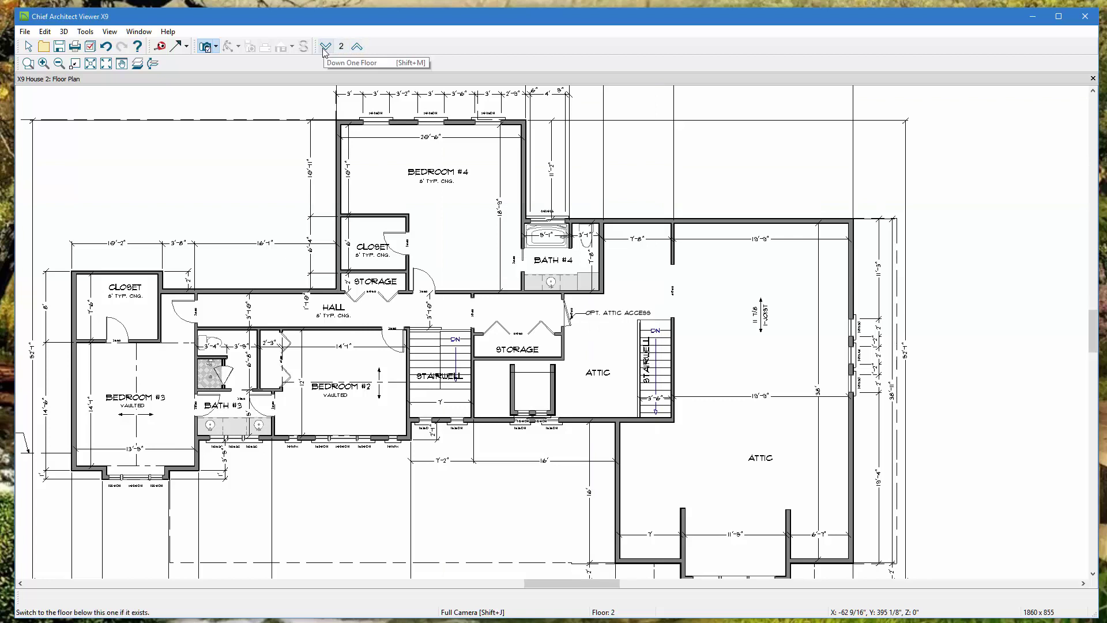
pyautogui.click(27, 64)
pyautogui.moveTo(252, 313); pyautogui.dragTo(375, 435)
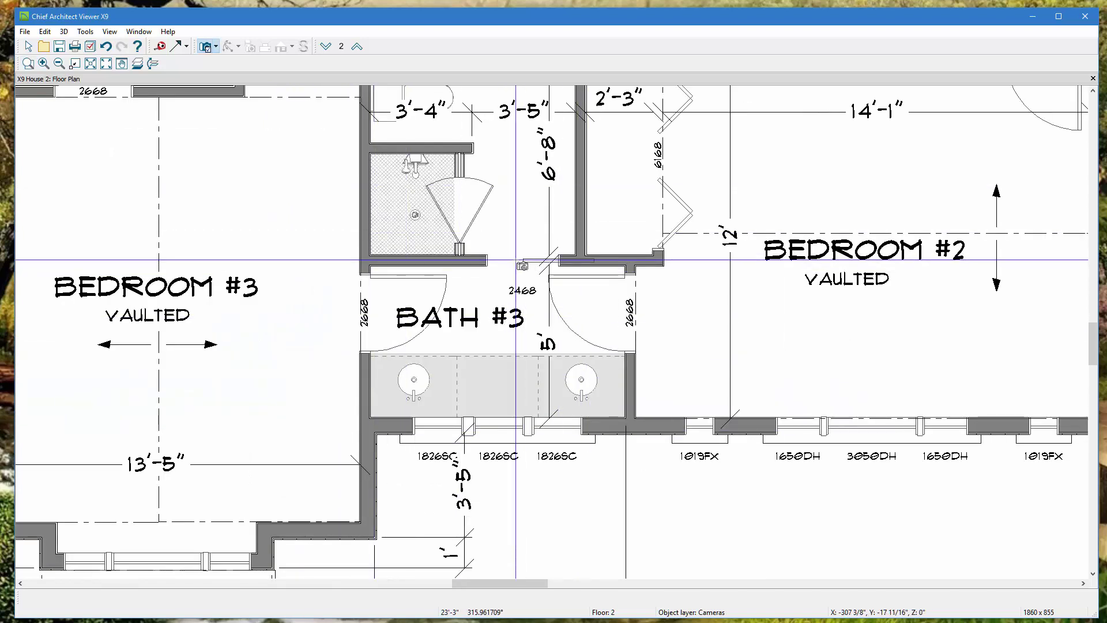
pyautogui.click(45, 65)
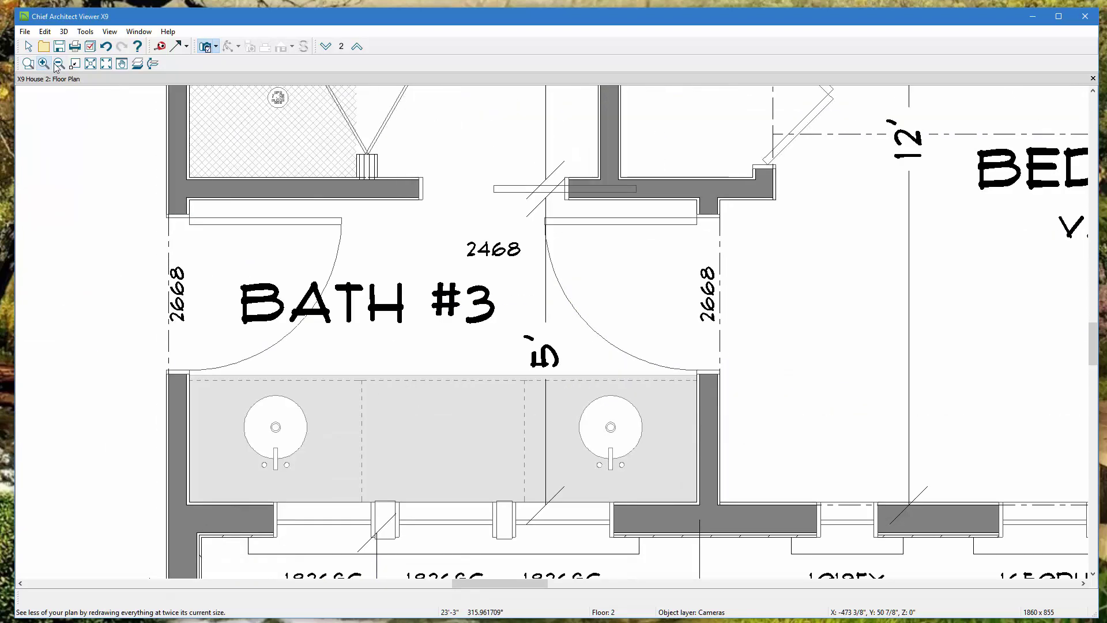
pyautogui.click(58, 64)
pyautogui.click(59, 64)
pyautogui.click(58, 64)
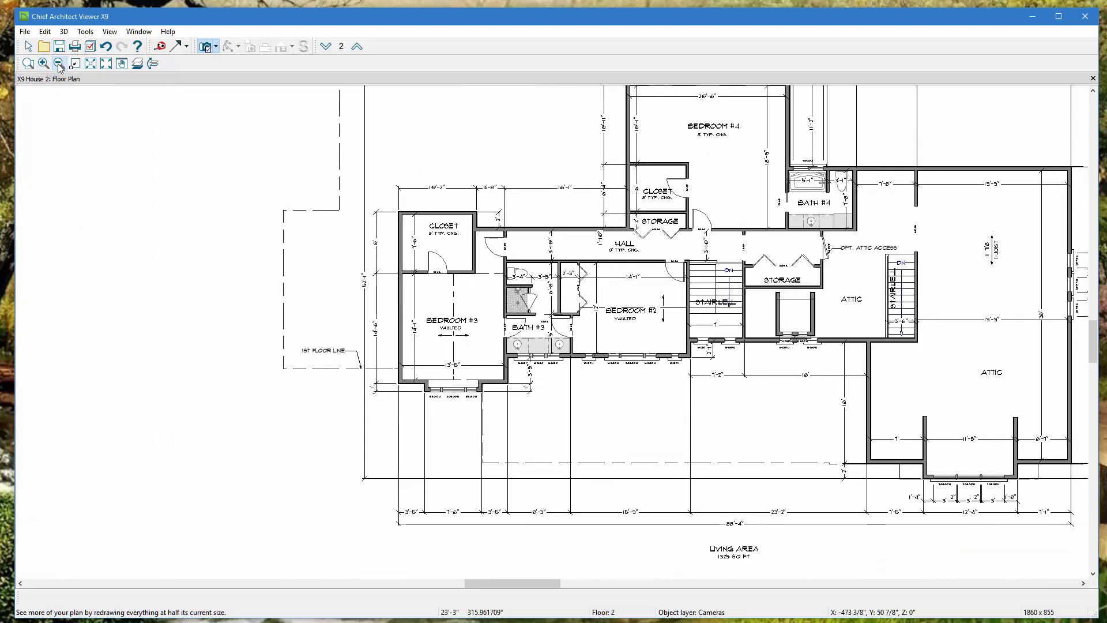
pyautogui.click(77, 65)
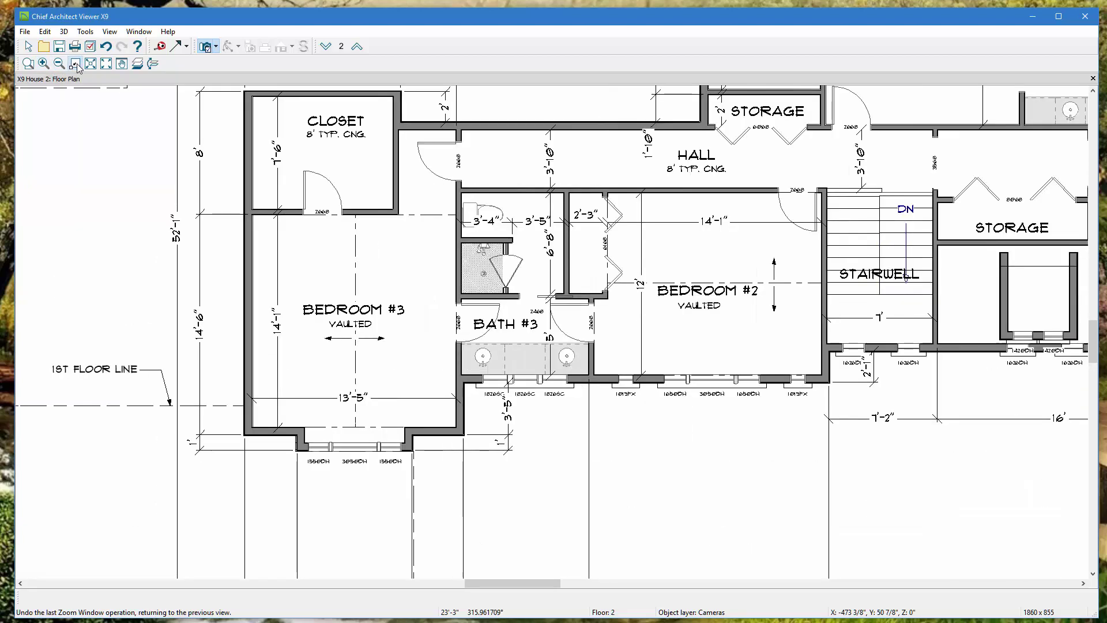
pyautogui.click(94, 65)
pyautogui.click(107, 66)
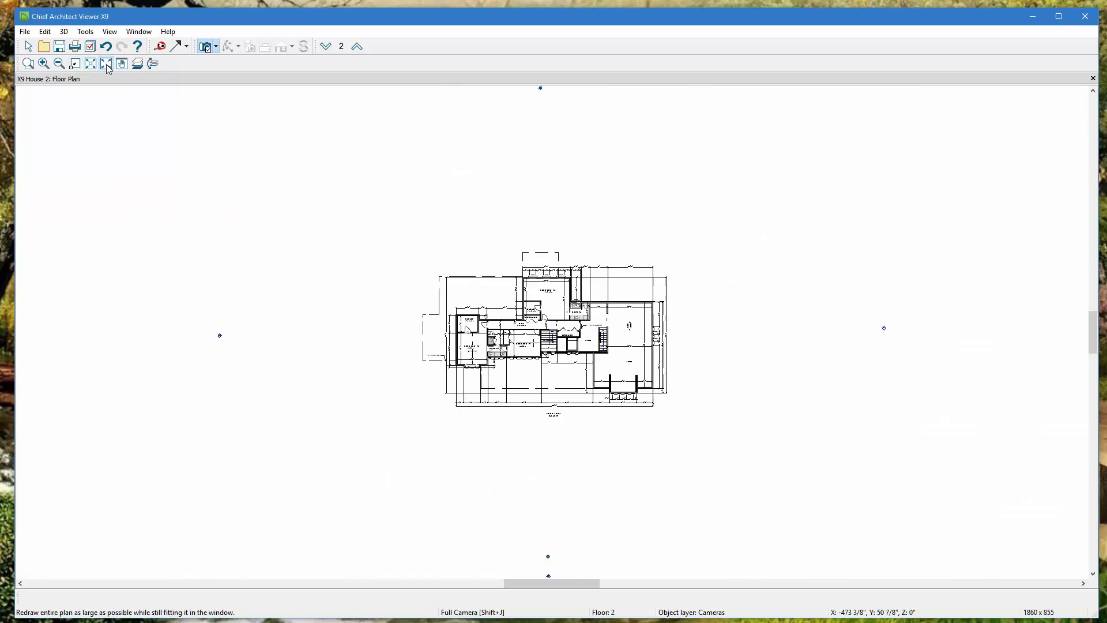
pyautogui.click(91, 65)
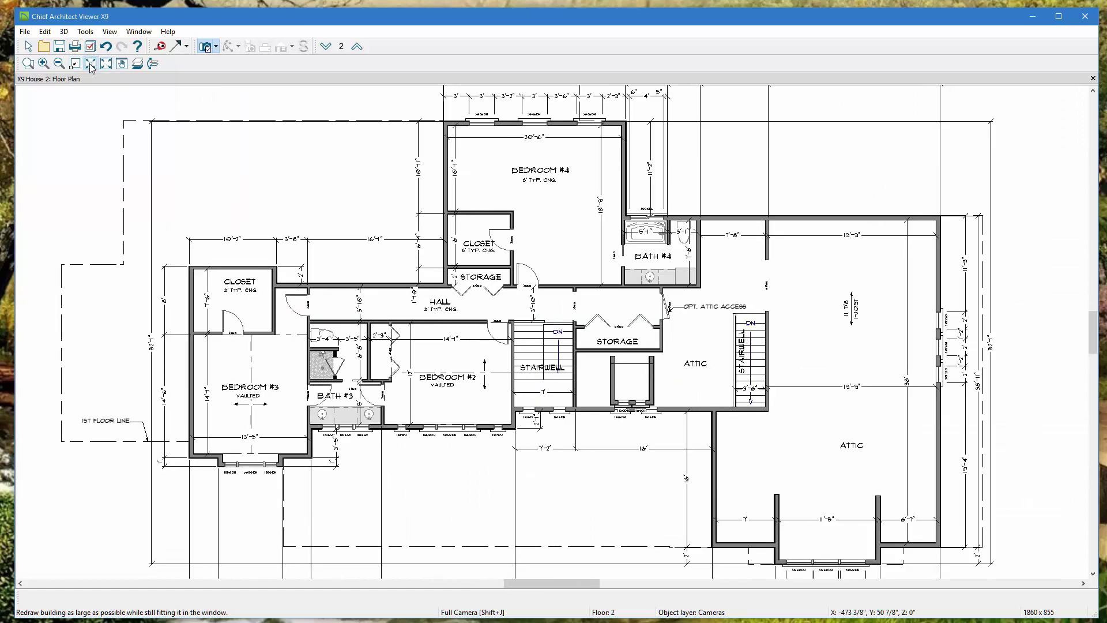
# Turn on Reference Floor Display to overlay the first floor under Floor 2 and inspect it.
pyautogui.click(138, 64)
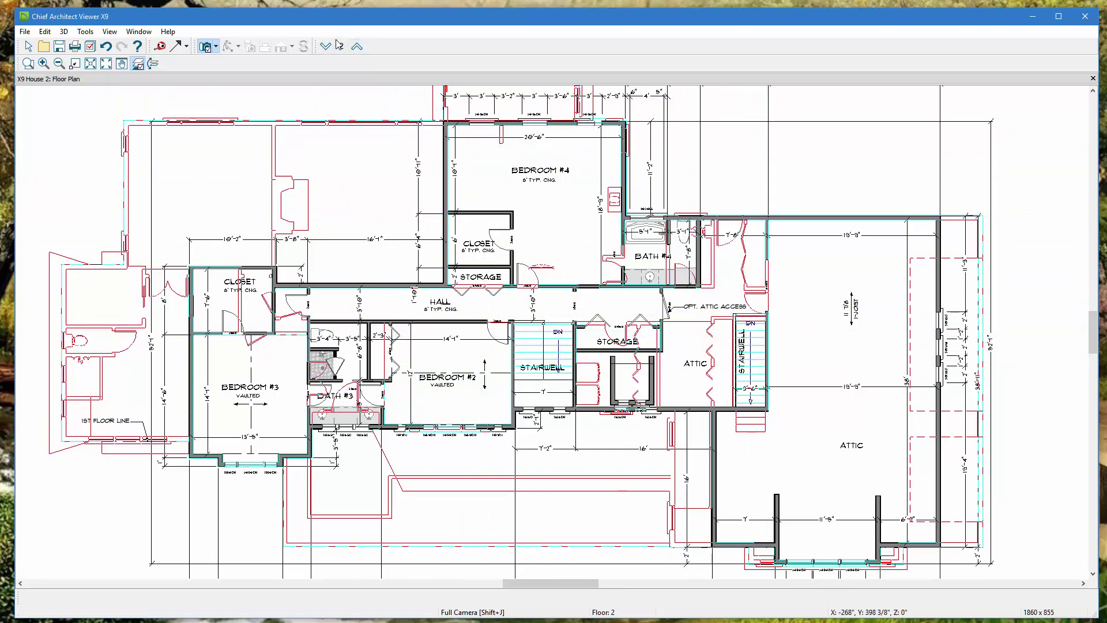
pyautogui.scroll(5, 595, 326)
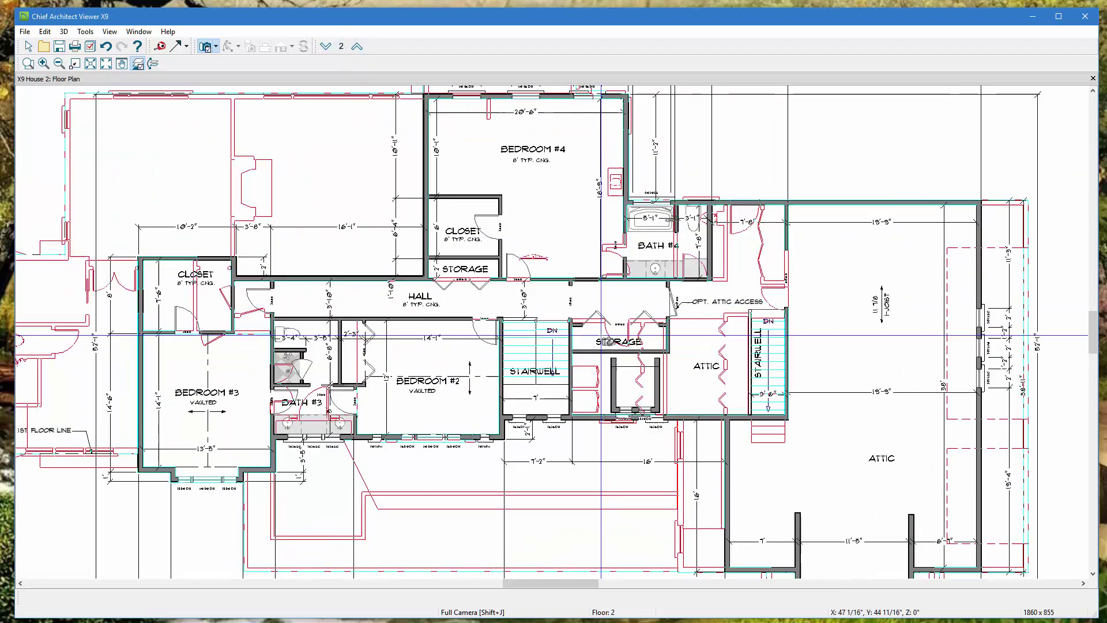
pyautogui.scroll(-1, 596, 327)
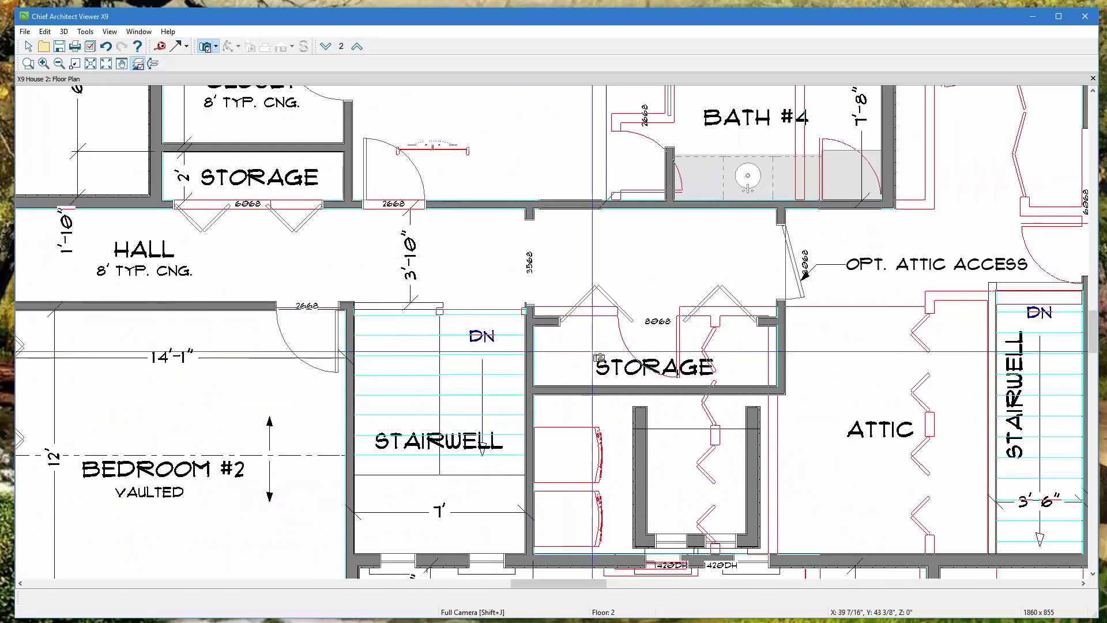
pyautogui.scroll(2, 369, 211)
pyautogui.scroll(-3, 424, 235)
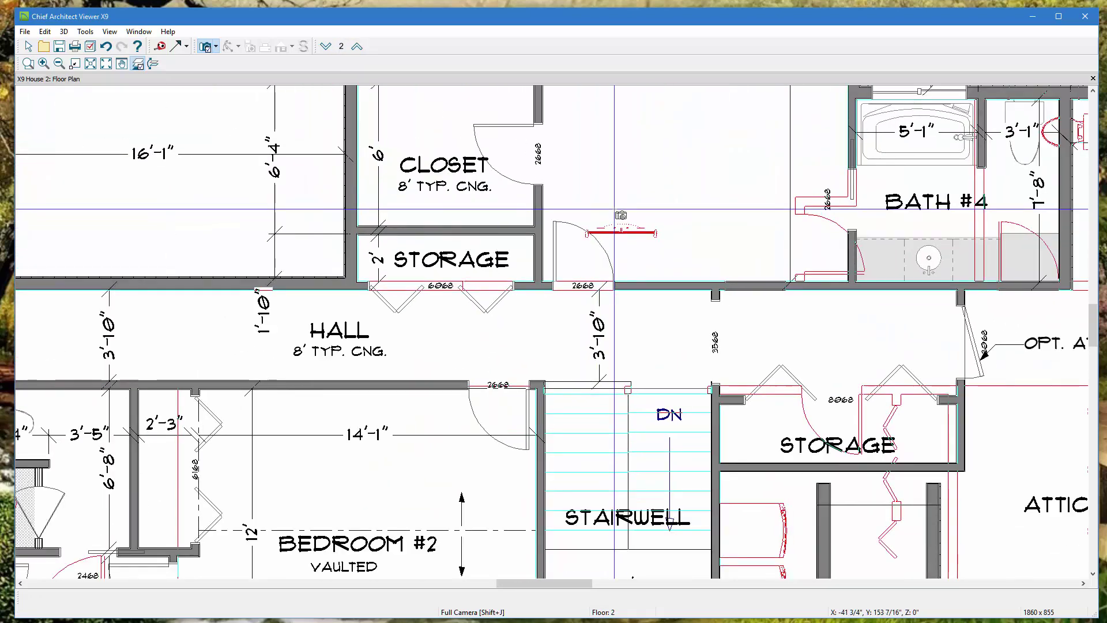
pyautogui.scroll(2, 461, 234)
# Return to Select Objects with Space and zoom out to the whole Floor 2 plan.
pyautogui.press('space')
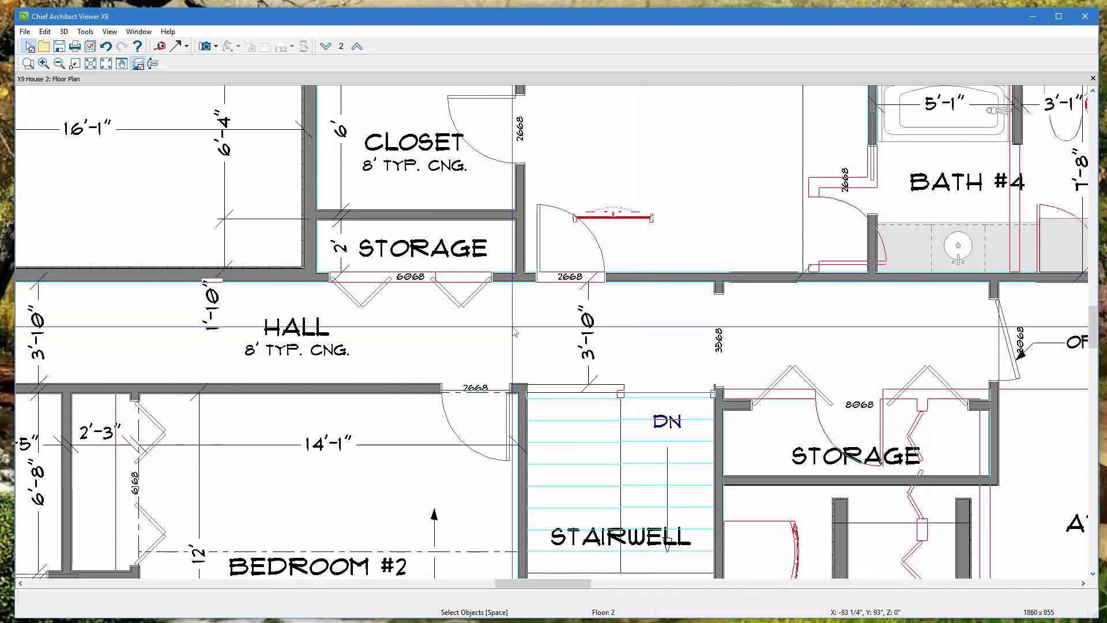
pyautogui.scroll(-2, 636, 282)
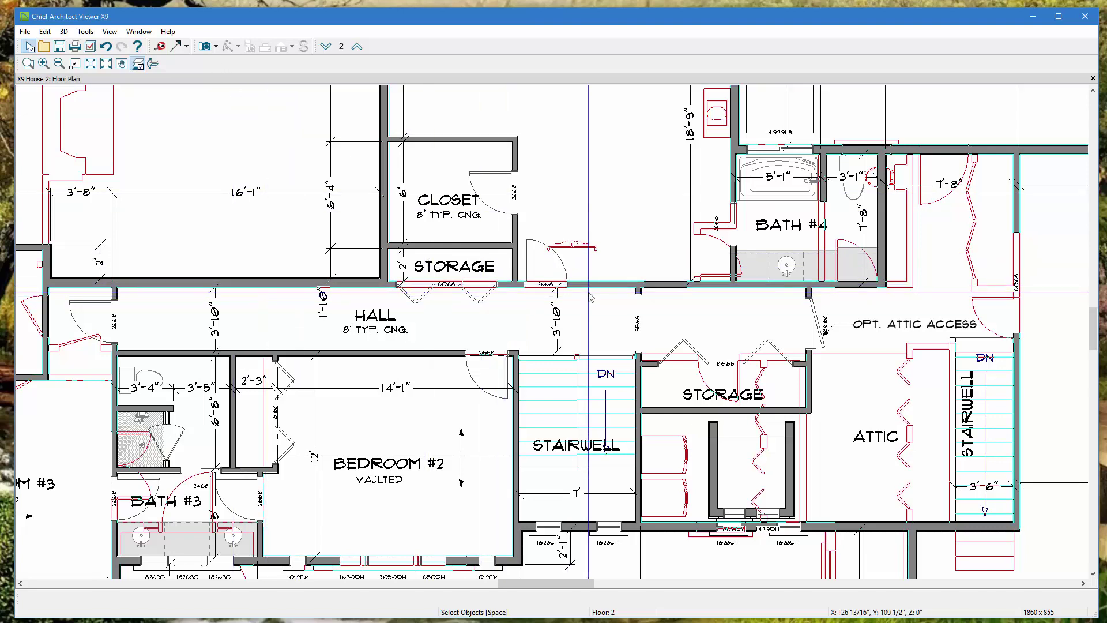
pyautogui.scroll(-5, 591, 295)
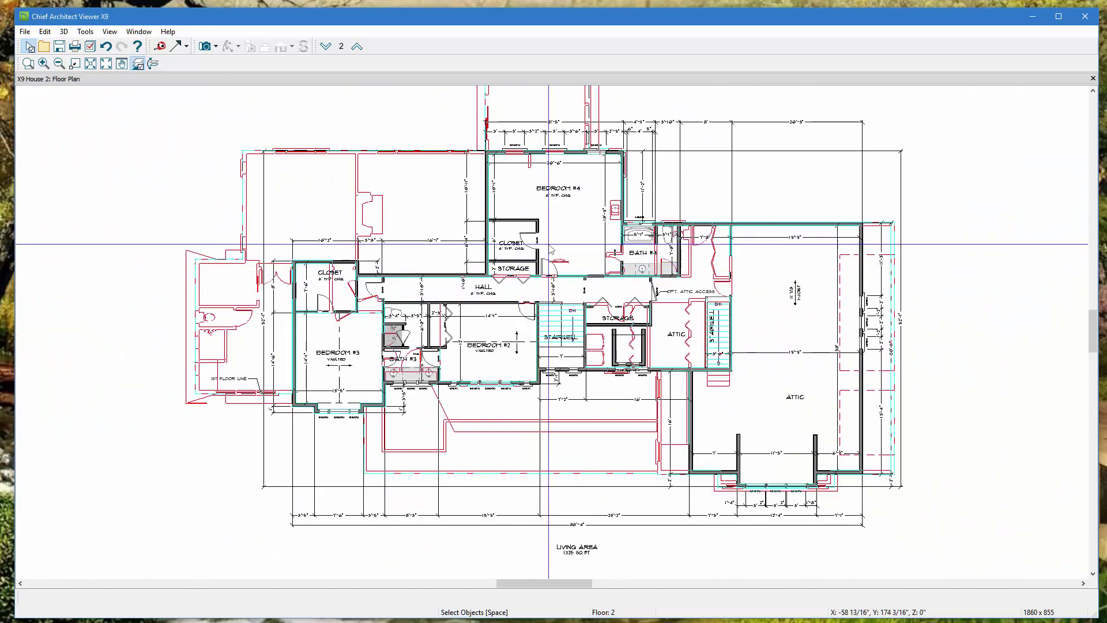
pyautogui.scroll(1, 497, 172)
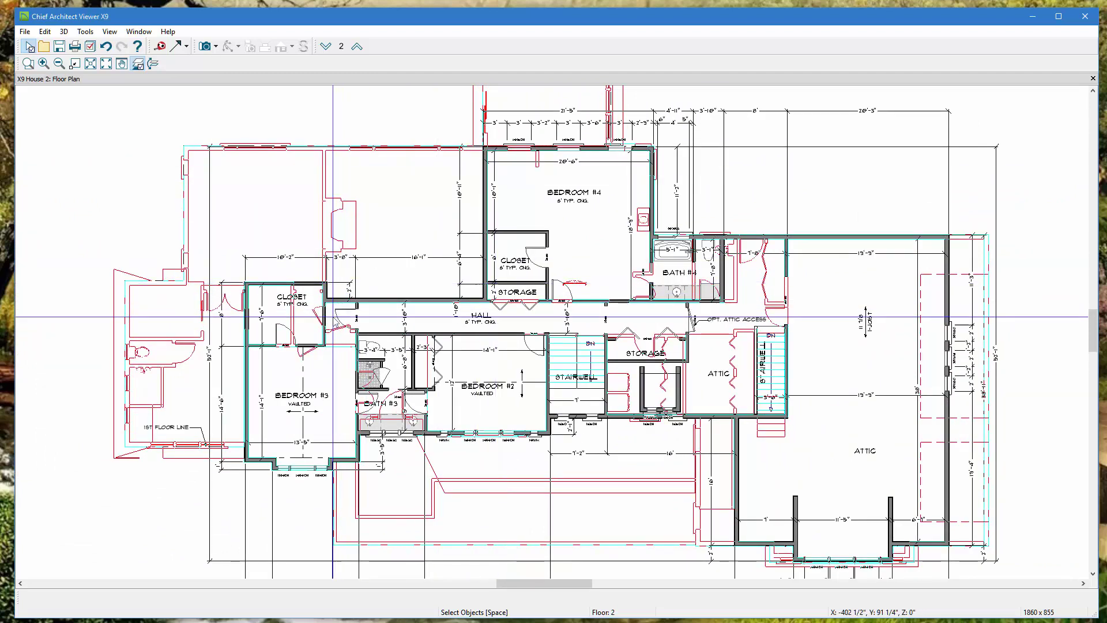